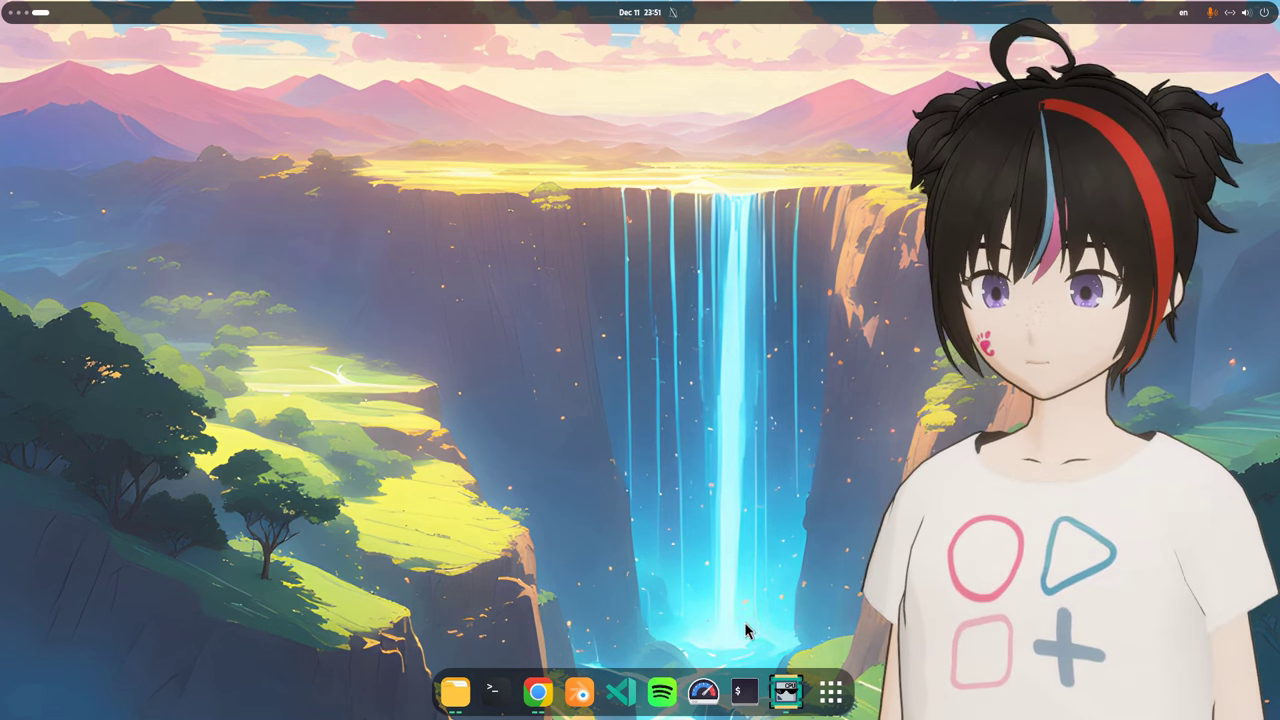
Open a terminal, run flatpak run org.gnome.Prompt.Devel to launch Prompt, and close the Prompt window
click(751, 679)
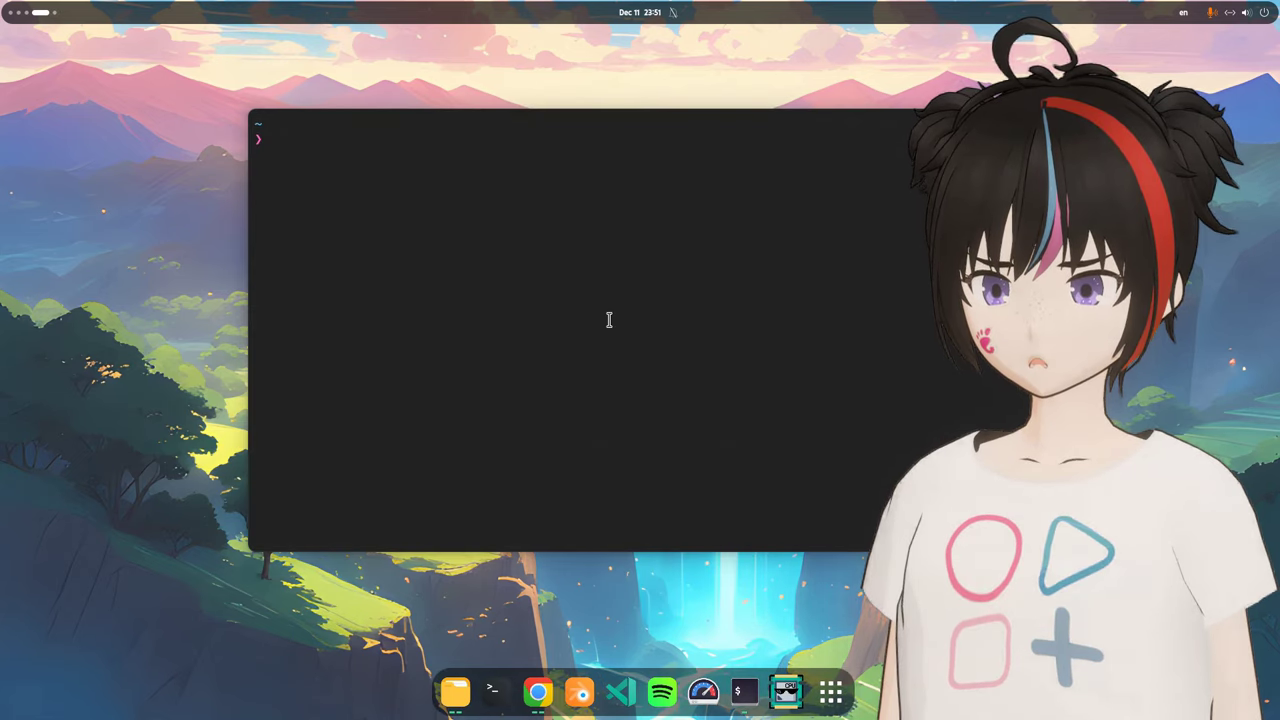
text(fl)
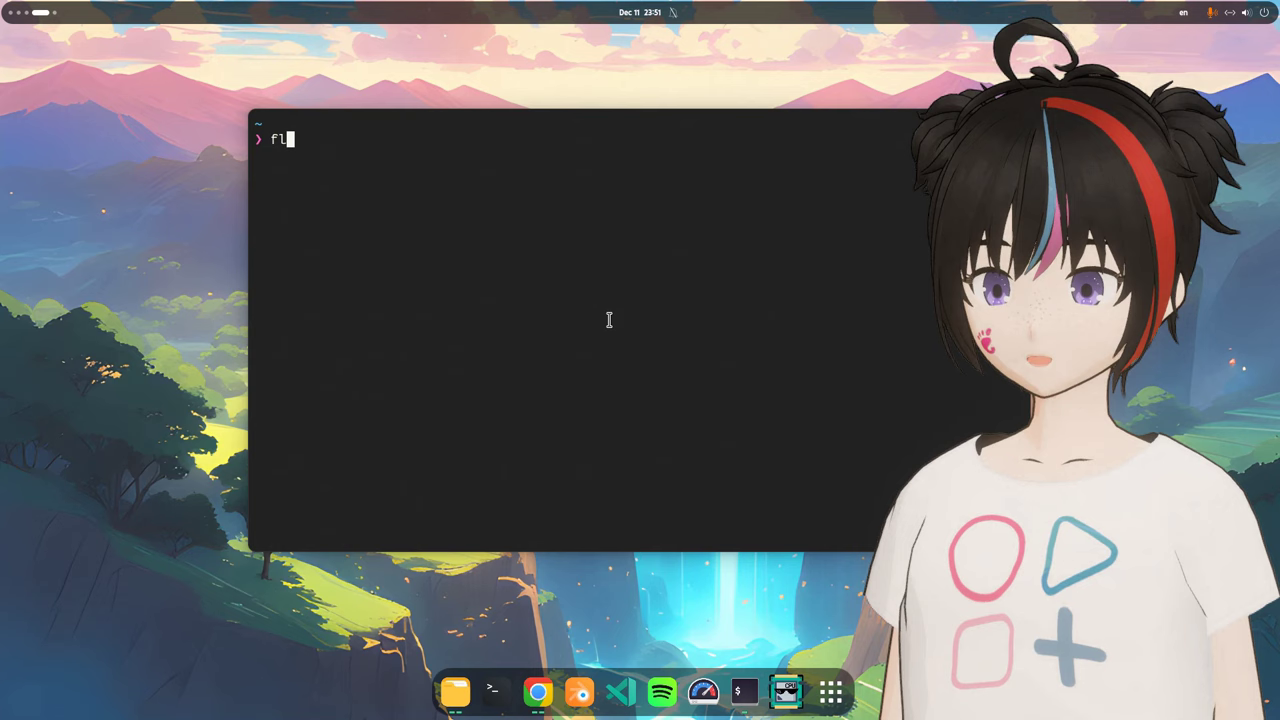
text(atpak run o)
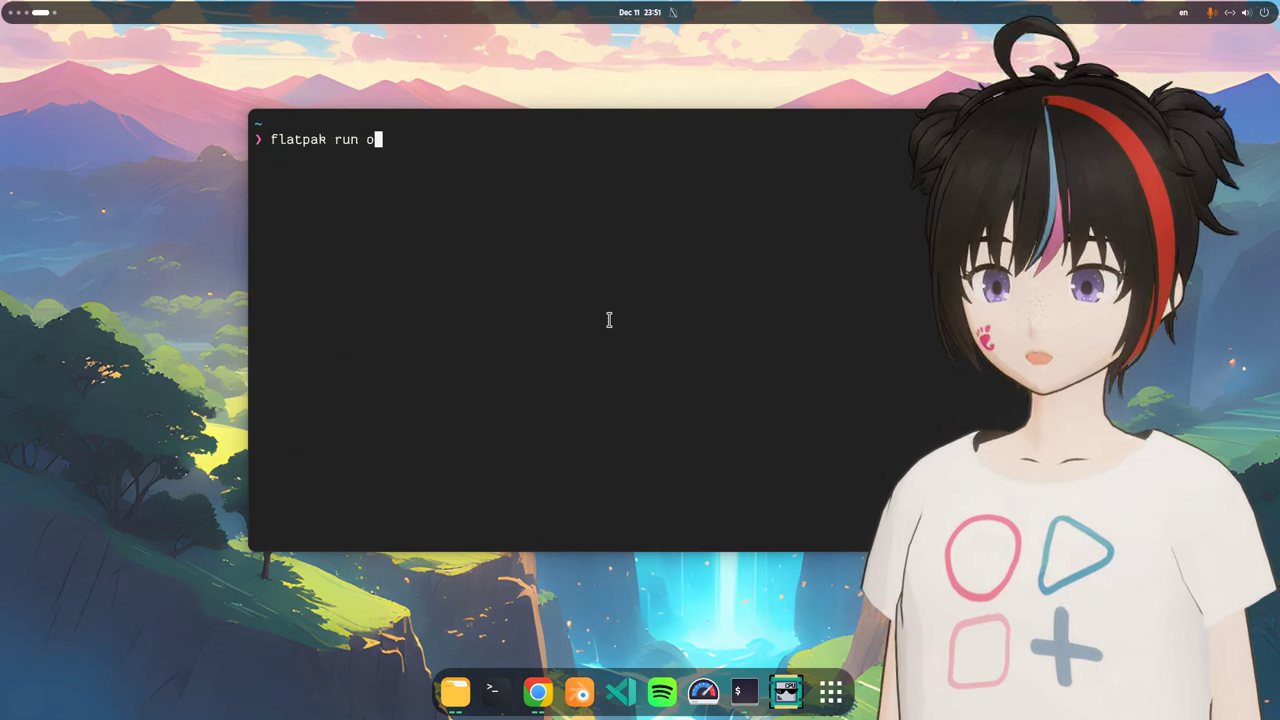
text(rg.gnome.)
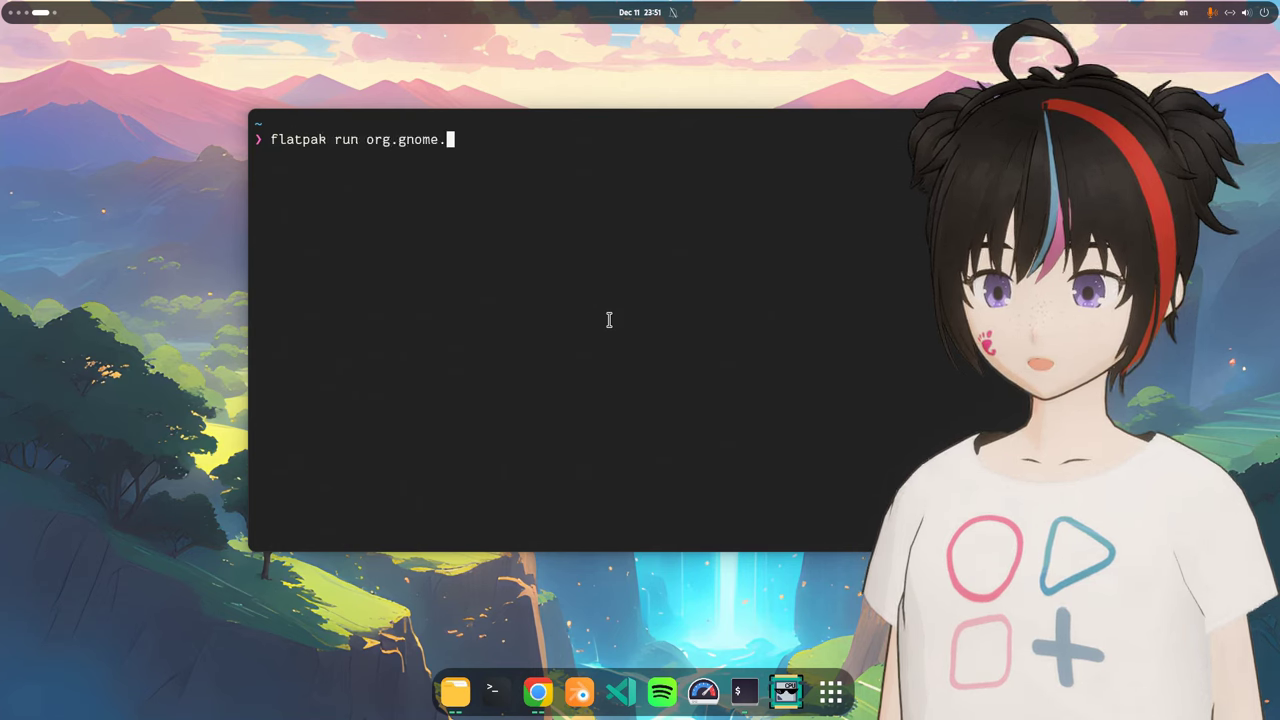
text(Pro)
key(Tab)
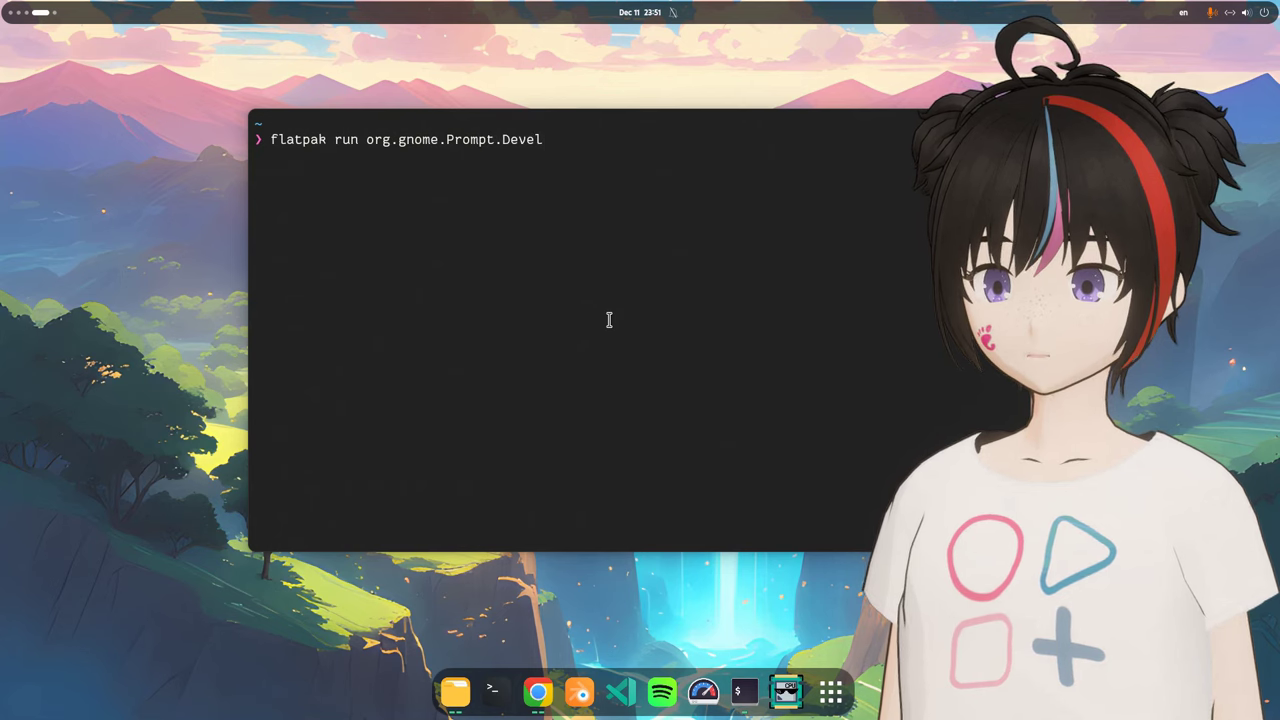
key(Return)
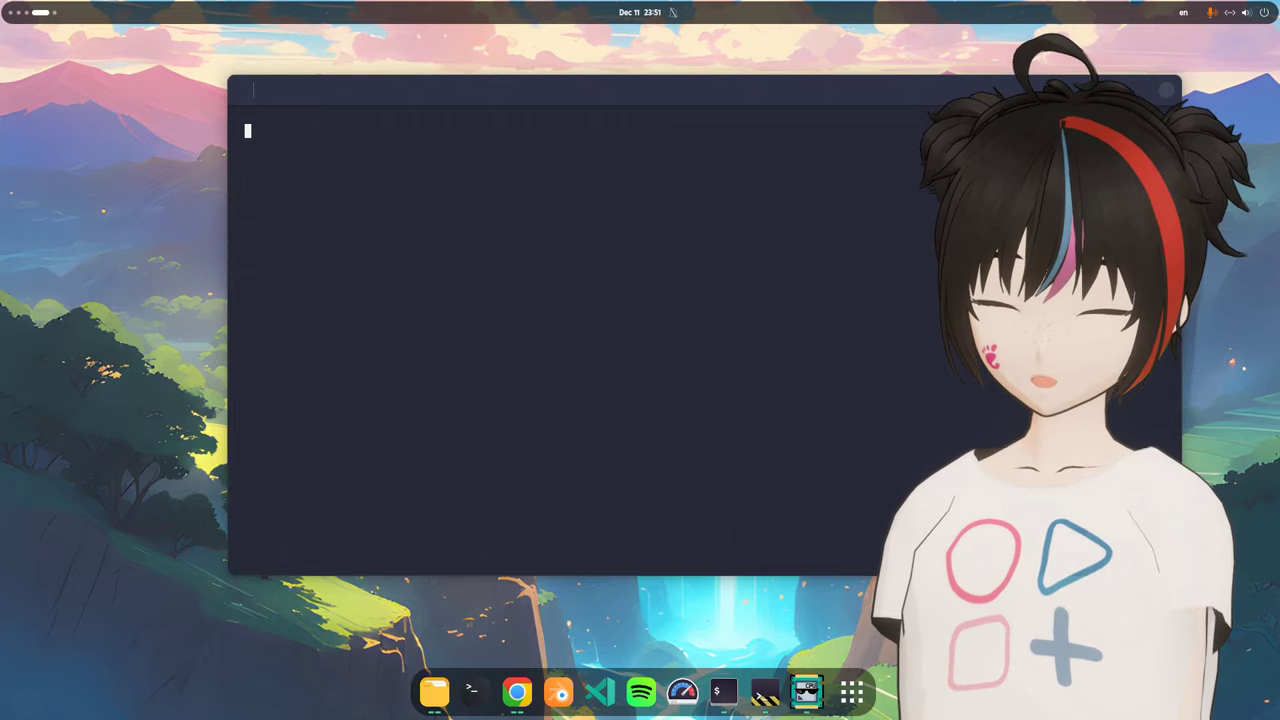
key(ctrl+d)
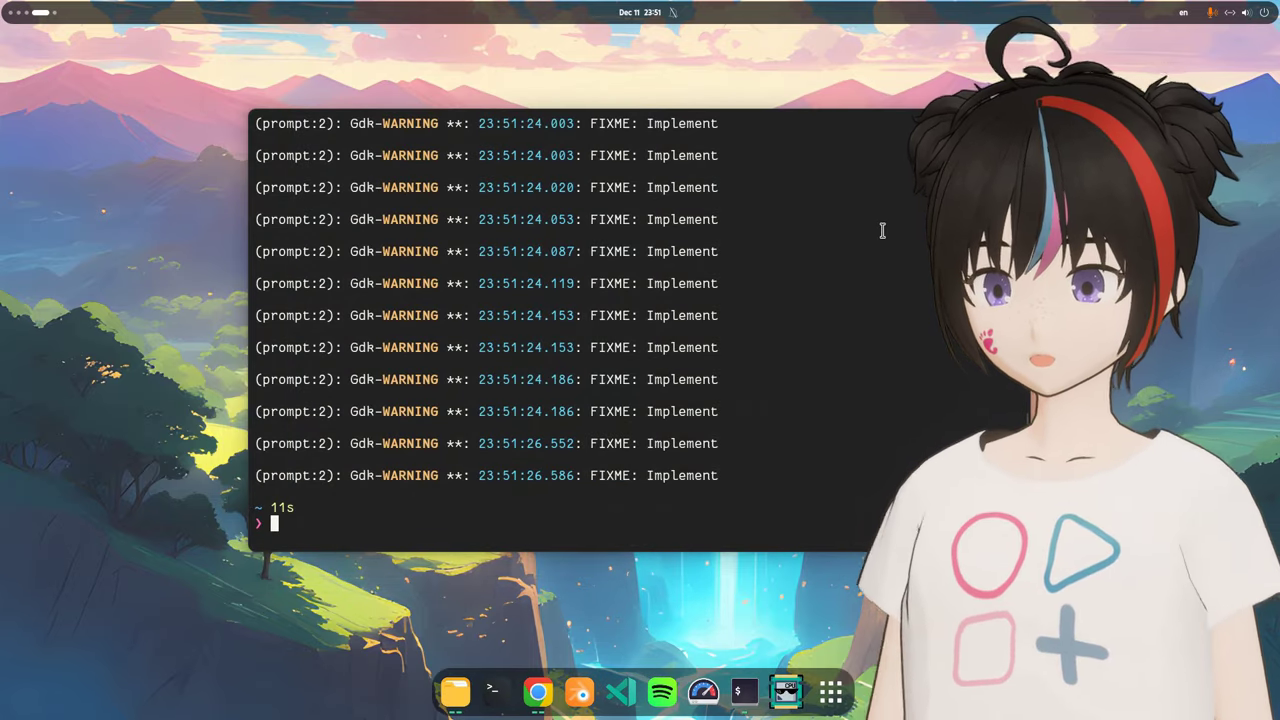
Switch to Chrome and read the titles of the NVIDIA GLES issue and the "Use GLES by default" merge request
key(alt+Tab)
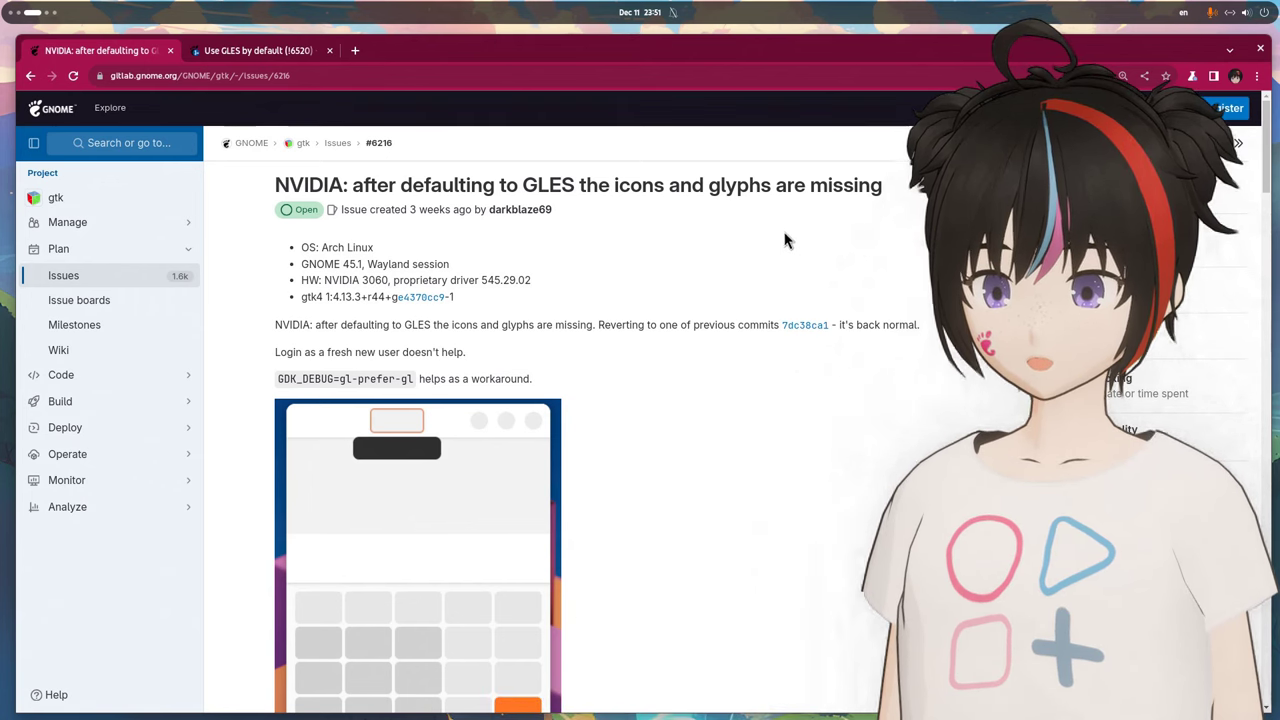
triple_click(697, 185)
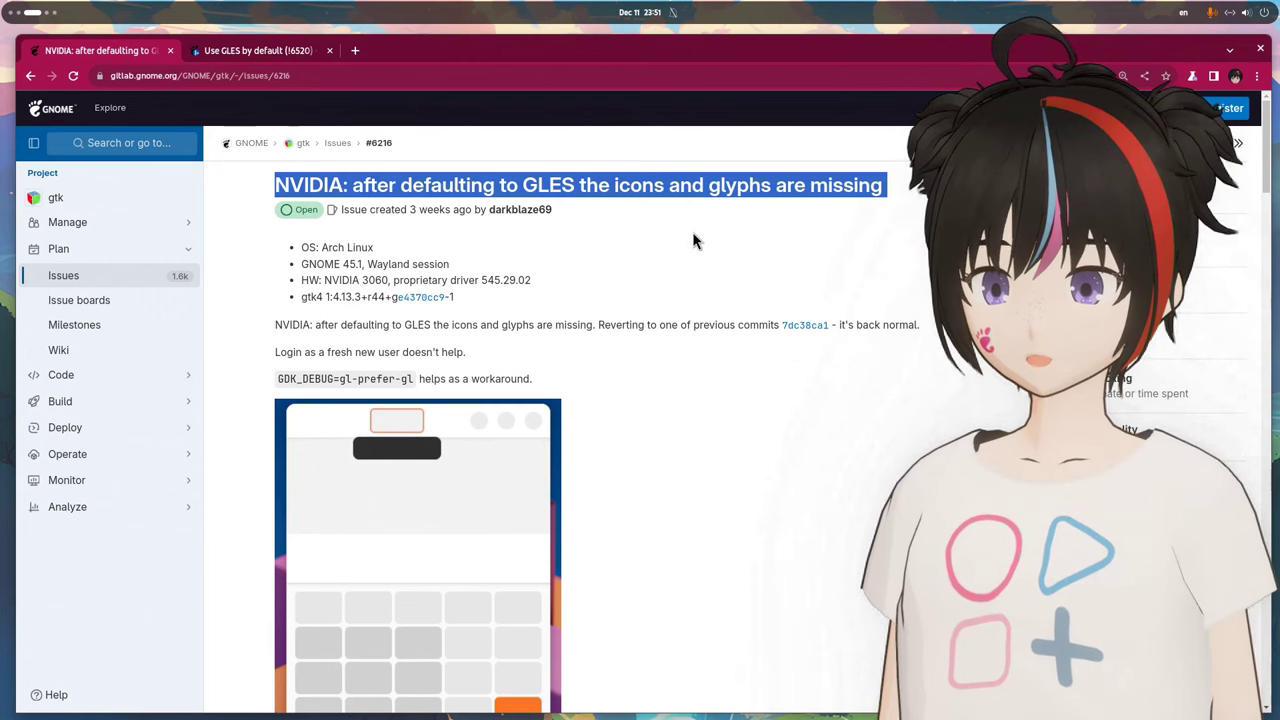
click(273, 49)
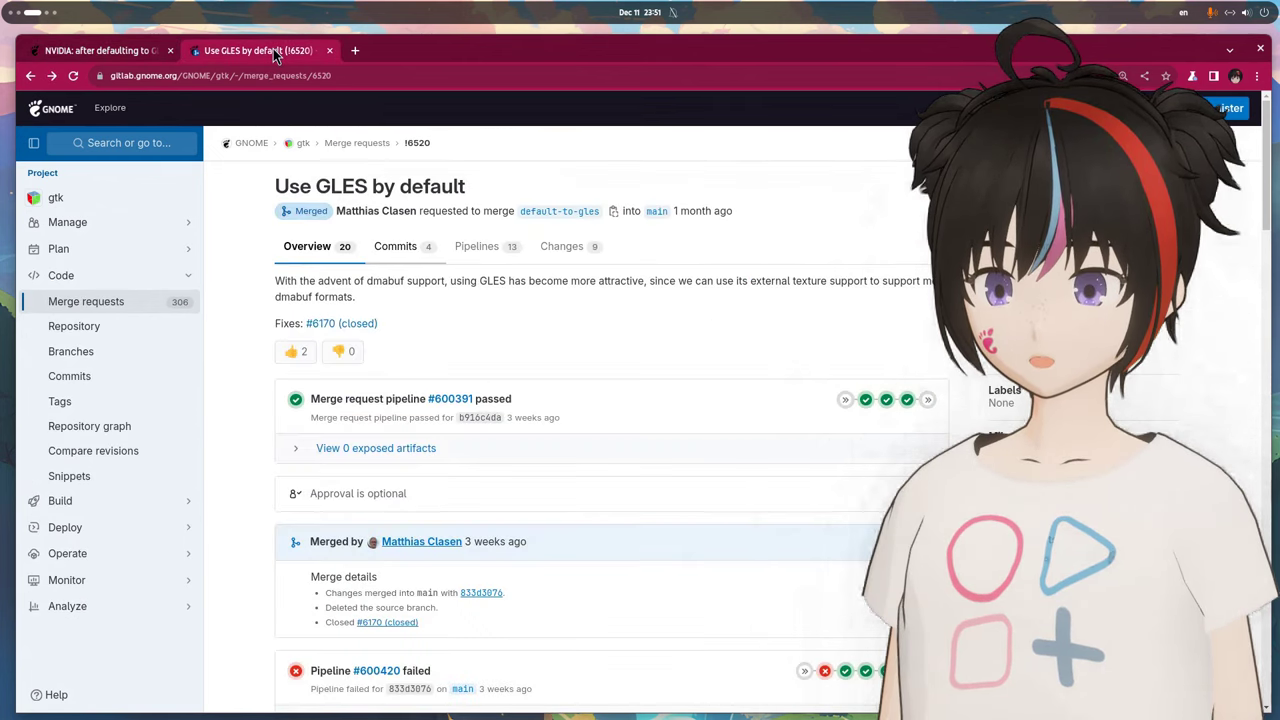
triple_click(388, 186)
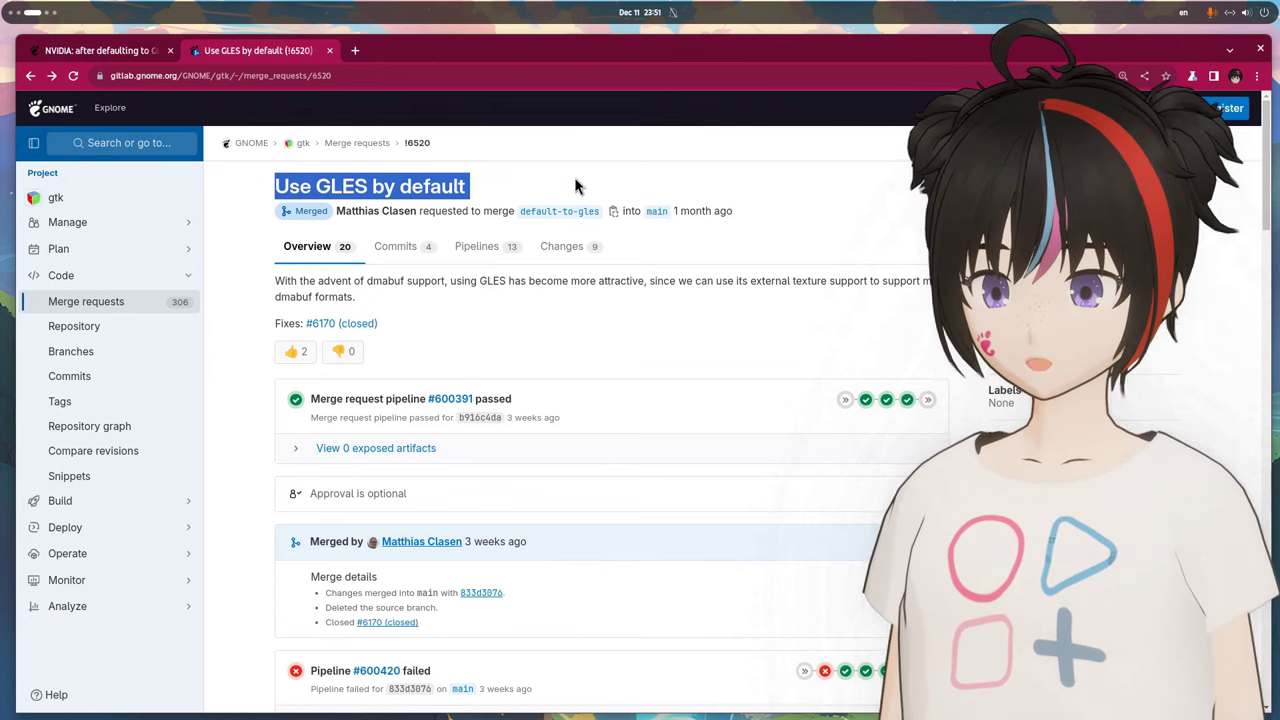
Return to the NVIDIA issue and highlight the comment about GTK not being compliant with the GLES spec
click(115, 50)
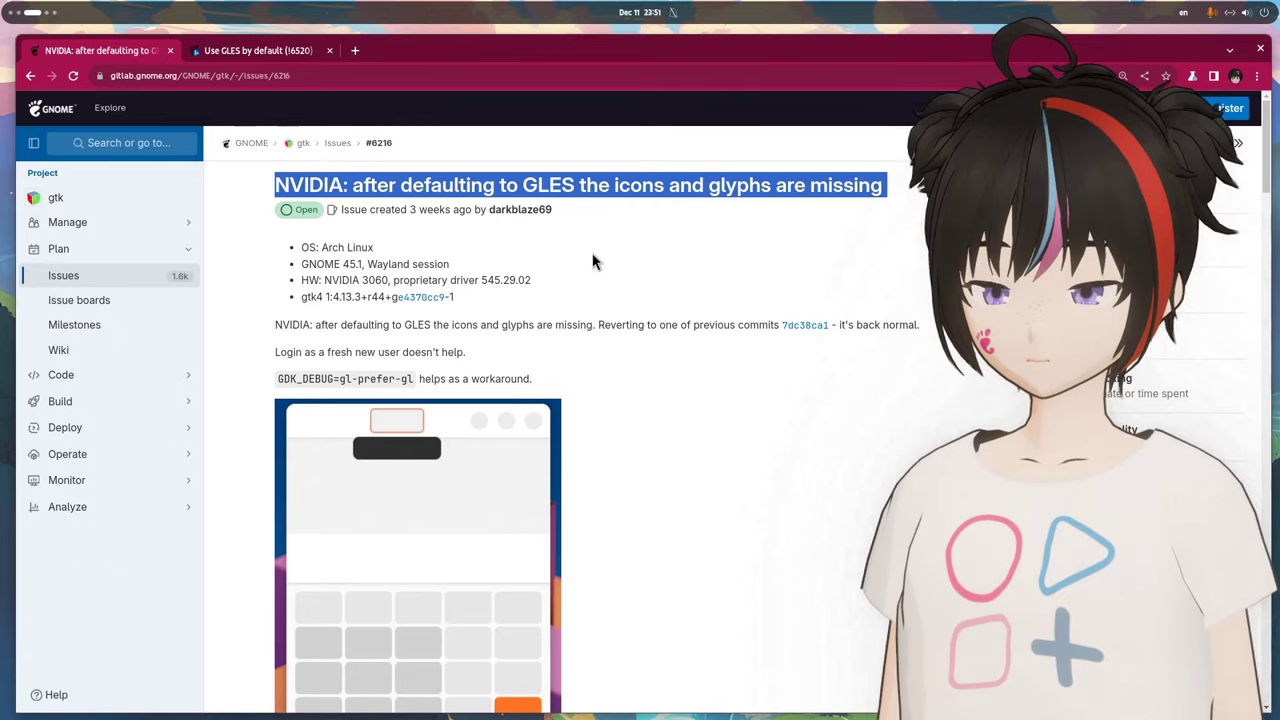
scroll(600, 262, down, 5)
scroll(682, 267, down, 15)
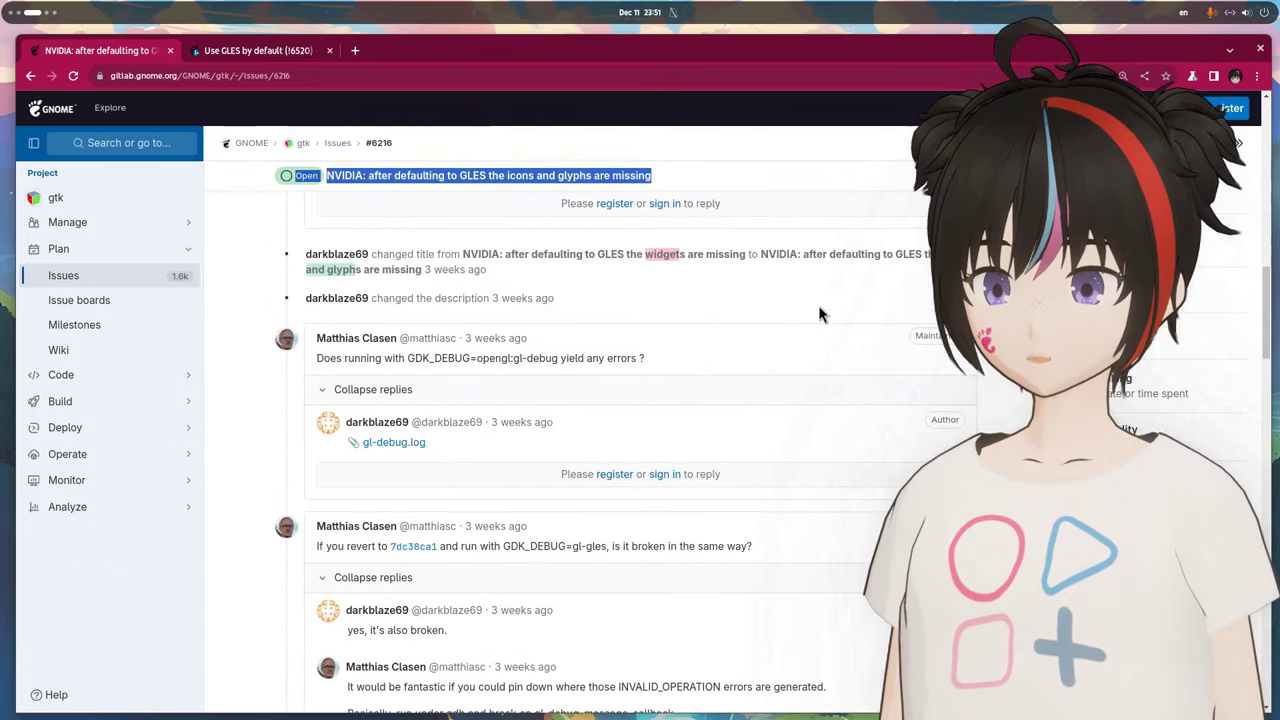
scroll(817, 330, down, 20)
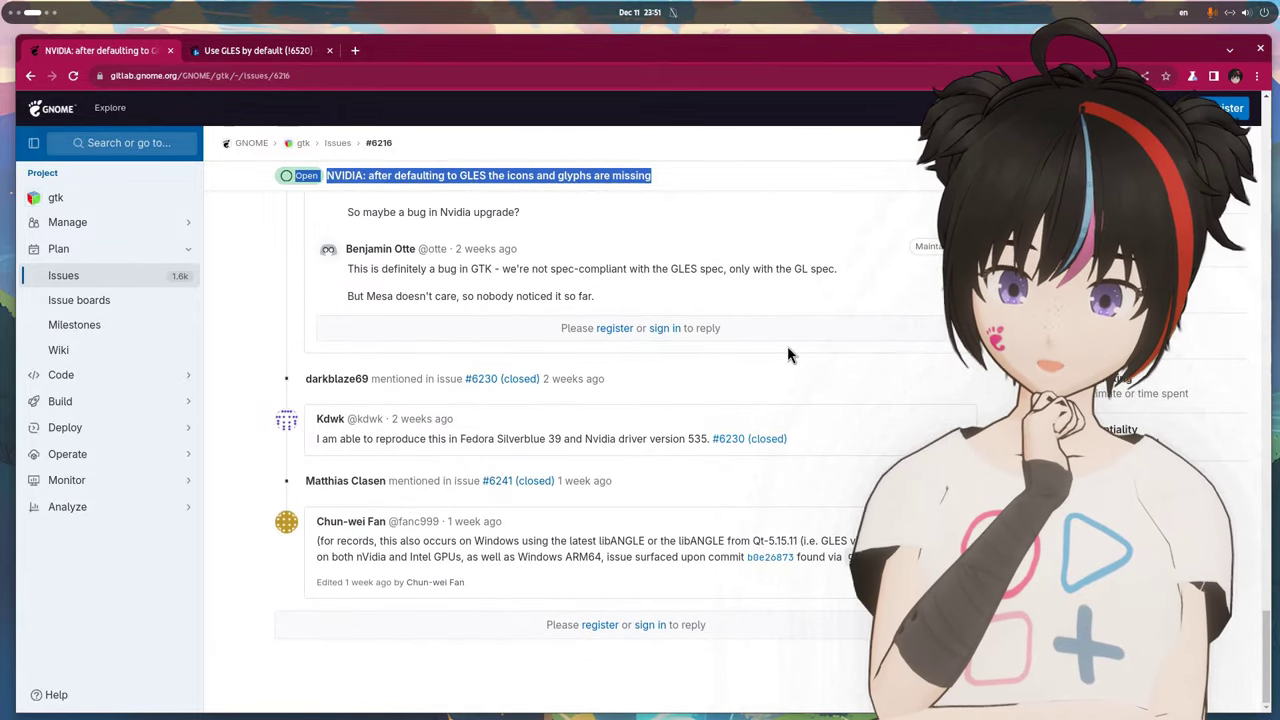
double_click(560, 269)
click(550, 269)
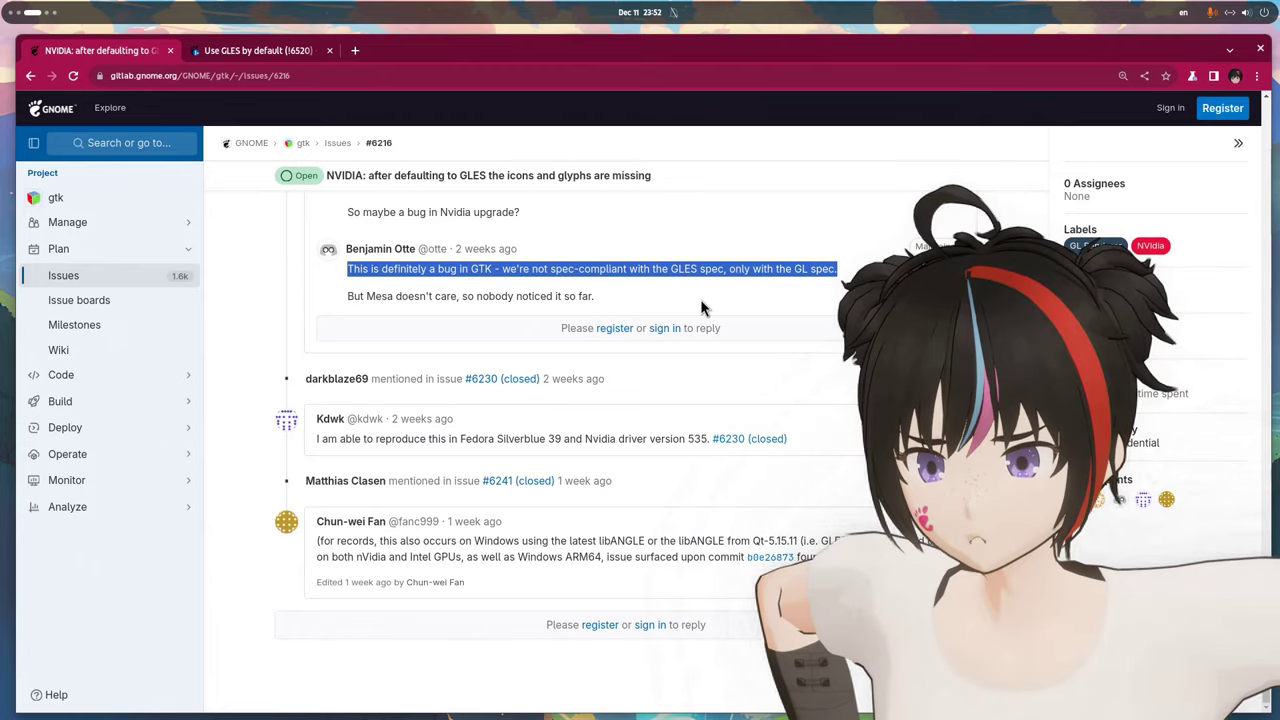
Copy the workaround variable GDK_DEBUG=gl-prefer-gl from the issue description
scroll(700, 299, up, 10)
scroll(700, 299, up, 15)
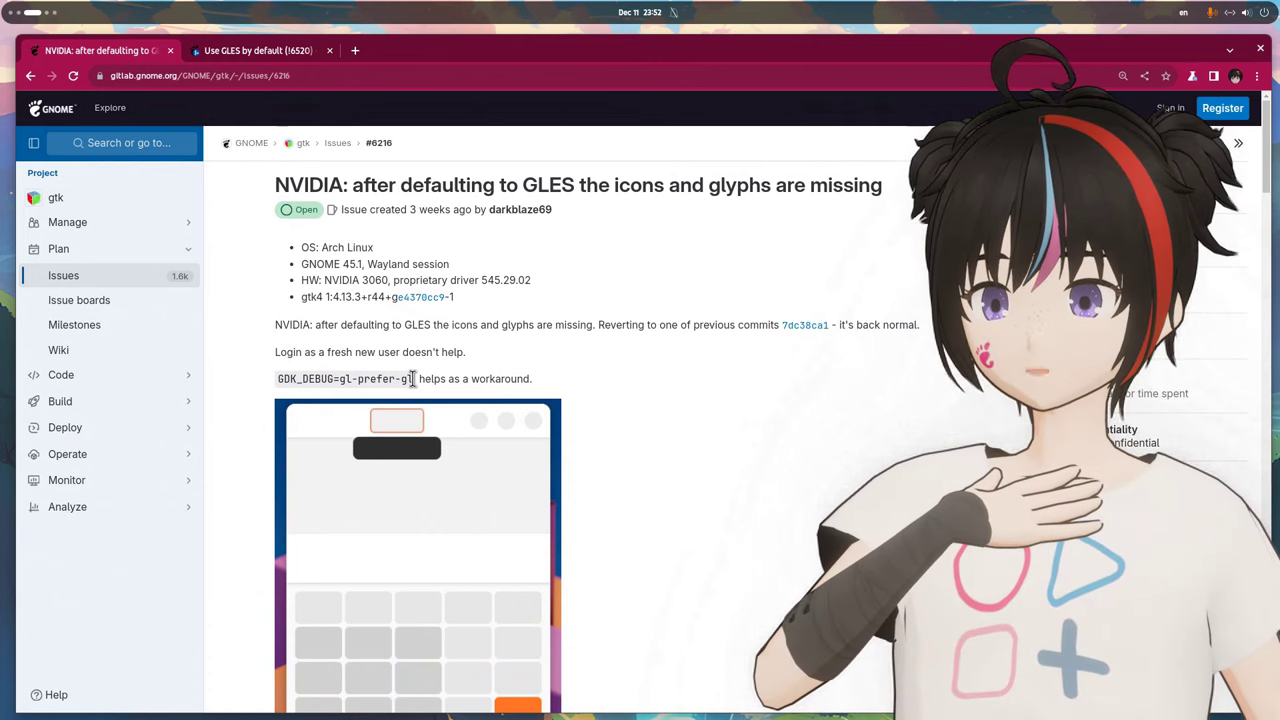
drag(413, 378, 276, 380)
key(ctrl+c)
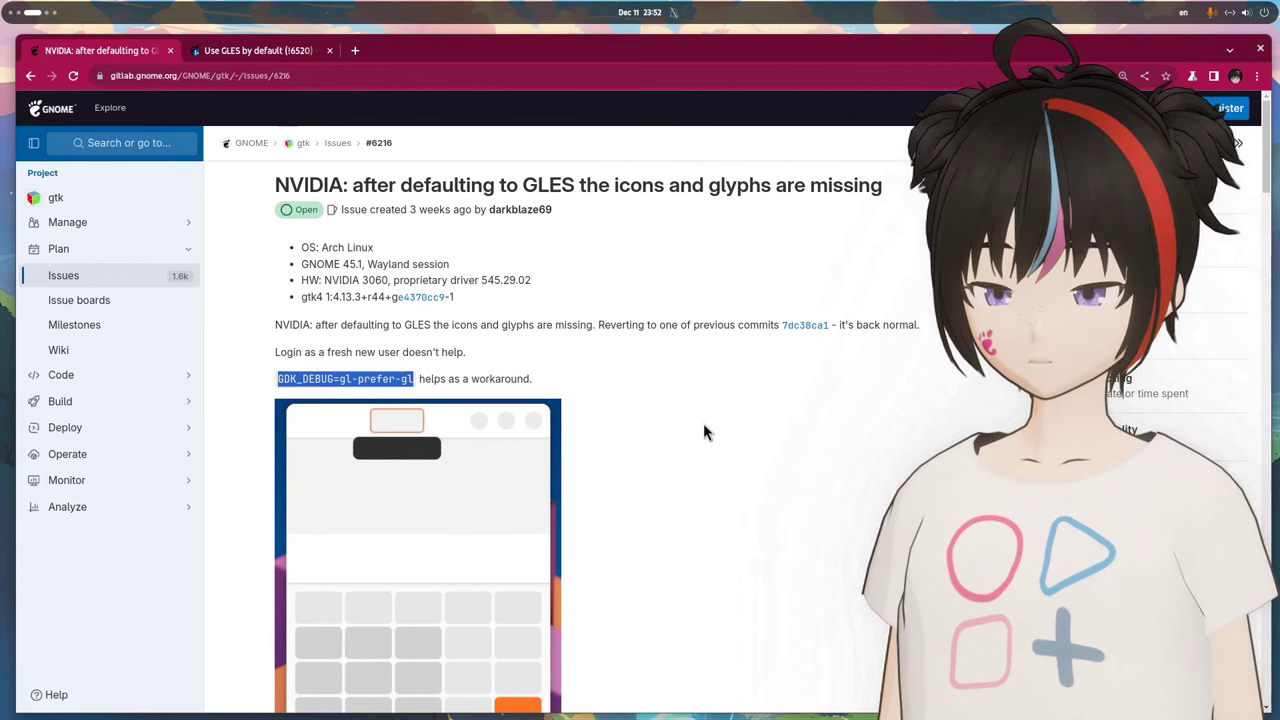
In the terminal, run GDK_DEBUG=gl-prefer-gl flatpak run org.gnome.Prompt.Devel, and close both Prompt and the terminal
key(super+h)
text(f)
key(Right)
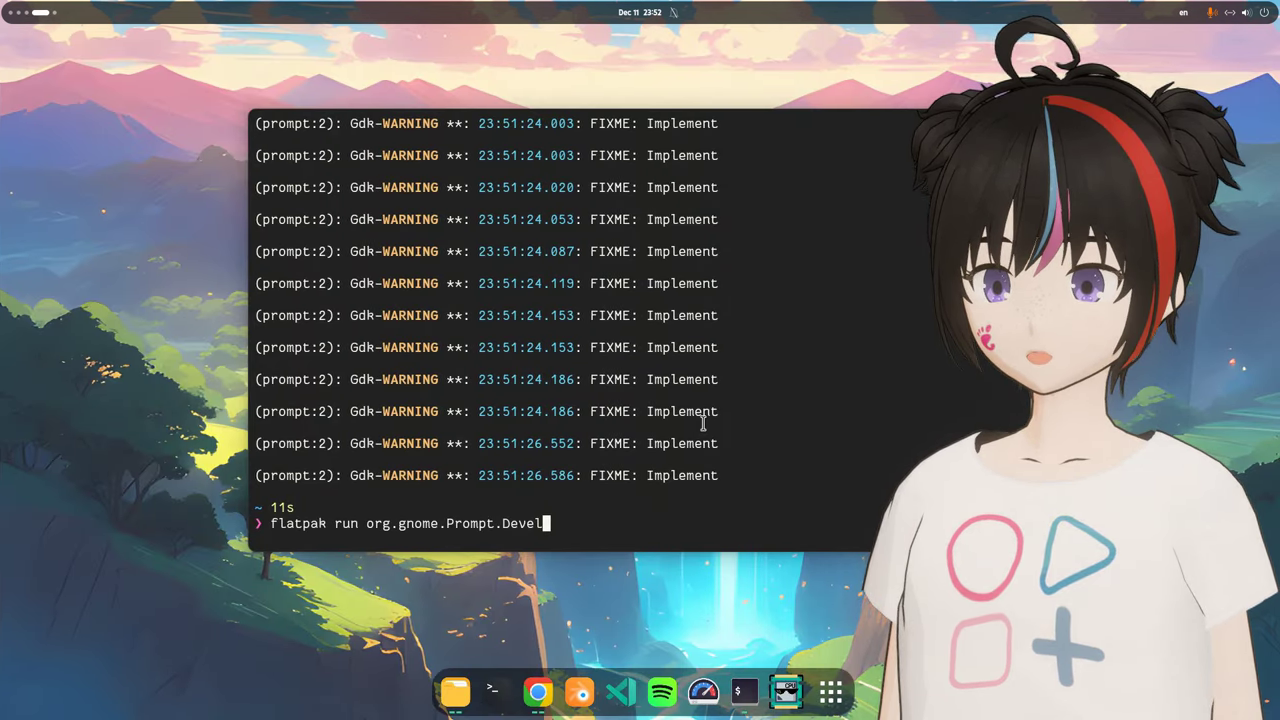
key(Left)
key(Left)
key(Left)
key(Left)
key(Left)
key(Left)
key(Left)
key(Left)
key(Left)
key(Left)
key(Left)
key(Left)
key(Left)
key(Left)
key(Left)
key(Left)
key(Left)
key(Left)
key(Left)
key(Left)
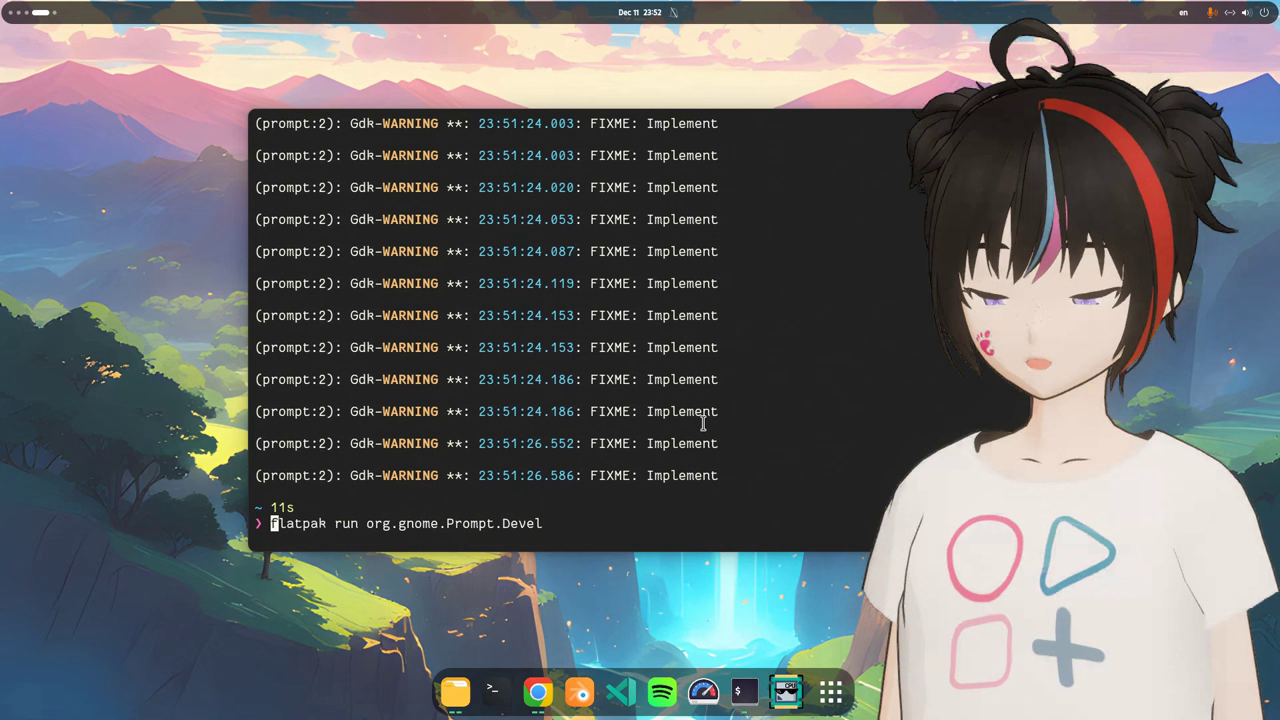
key(ctrl+shift+v)
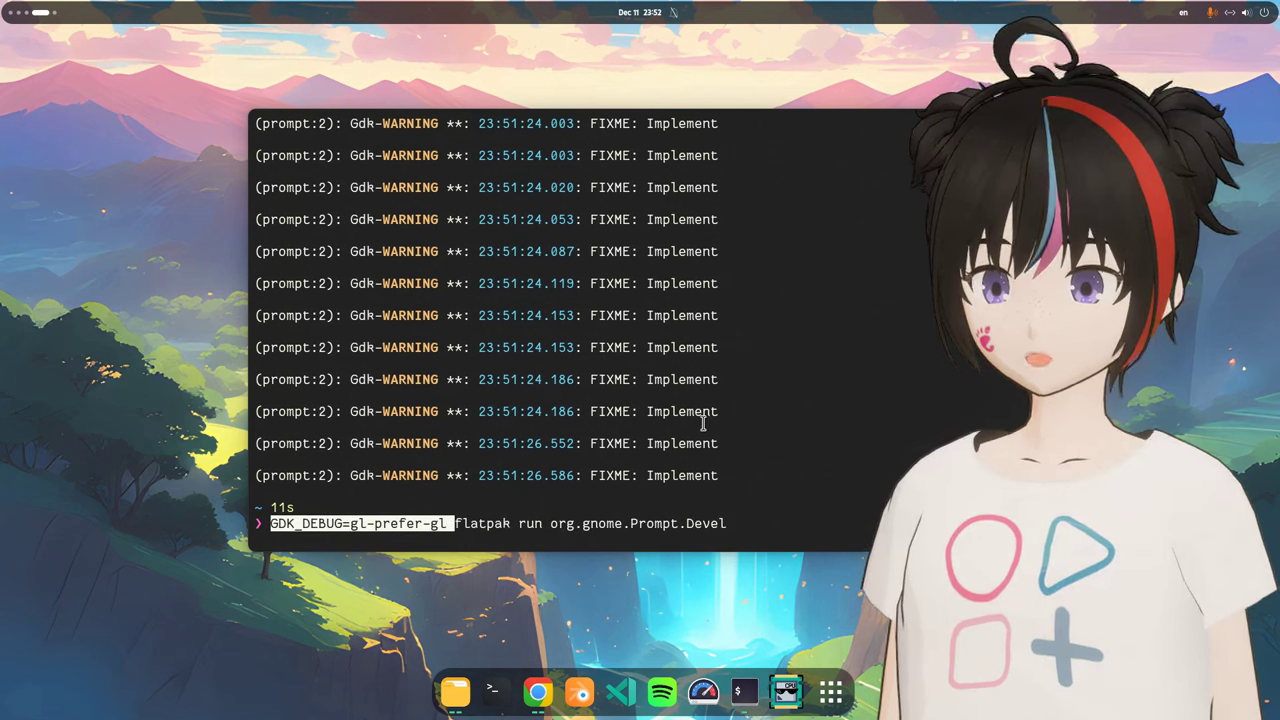
key(Return)
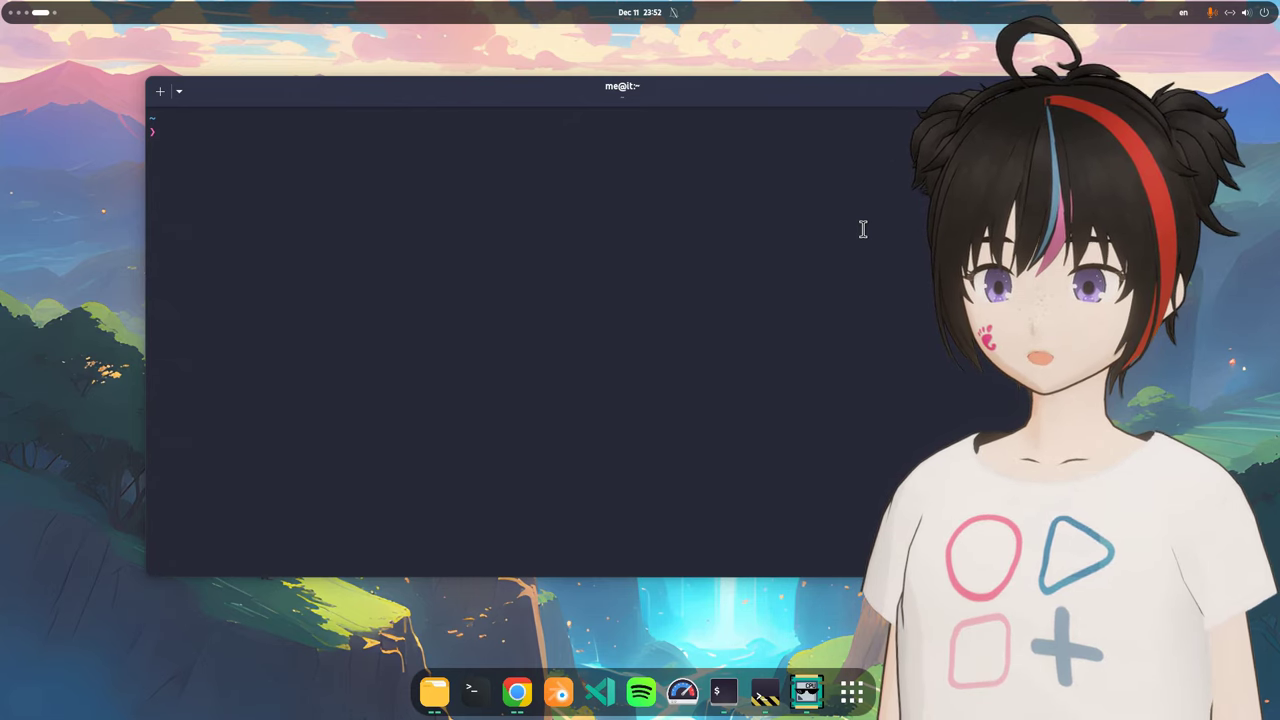
key(ctrl+d)
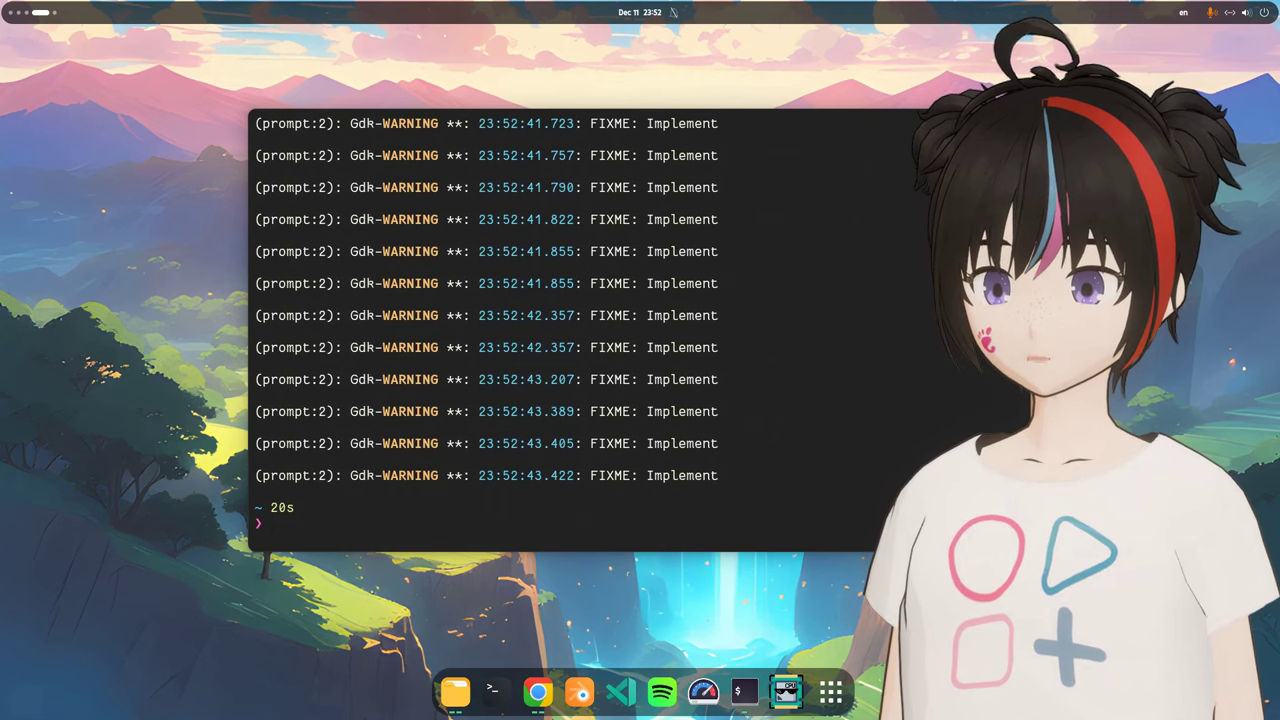
key(ctrl+d)
Open Flatseal, filter the applications by "pro" and select Prompt
key(super)
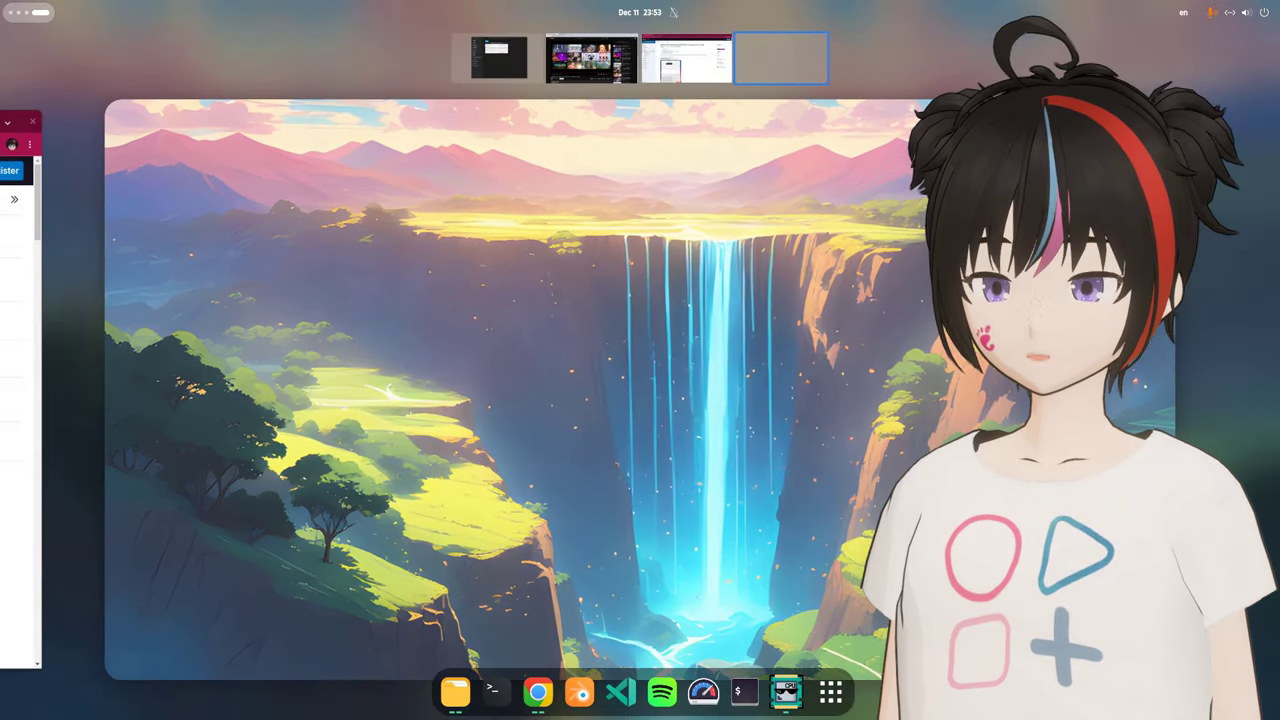
text(fla)
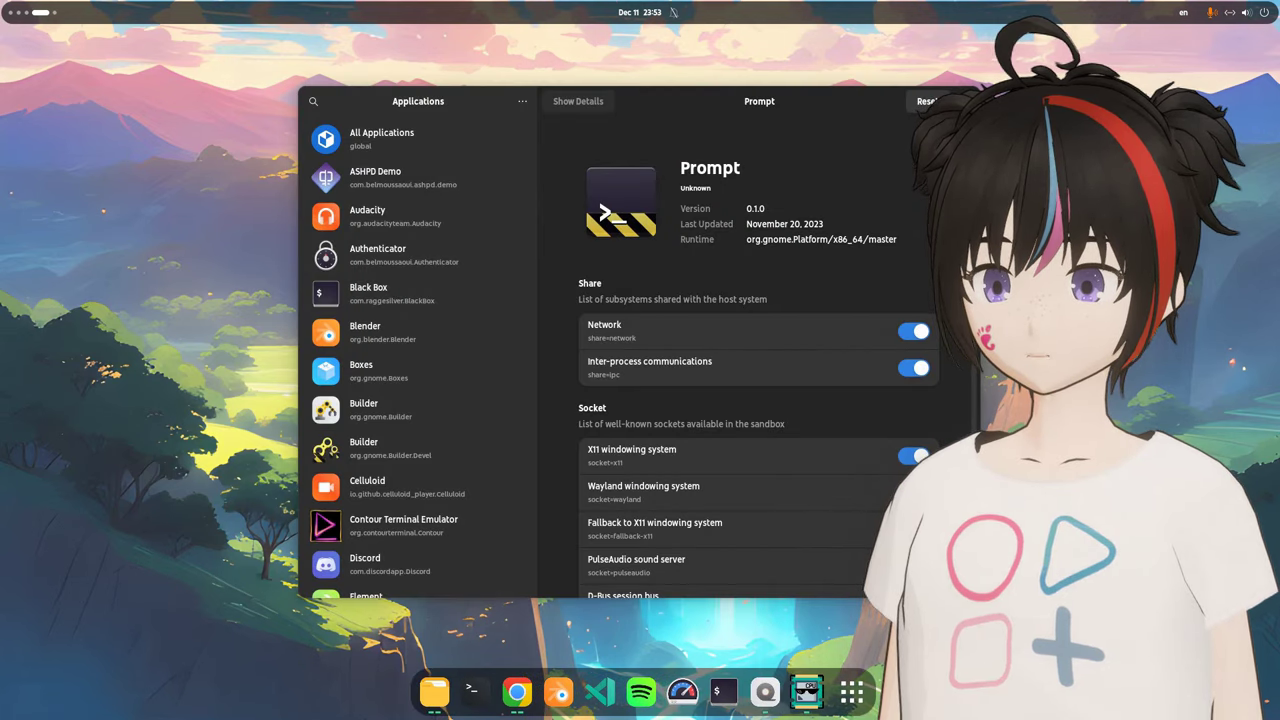
text(pro)
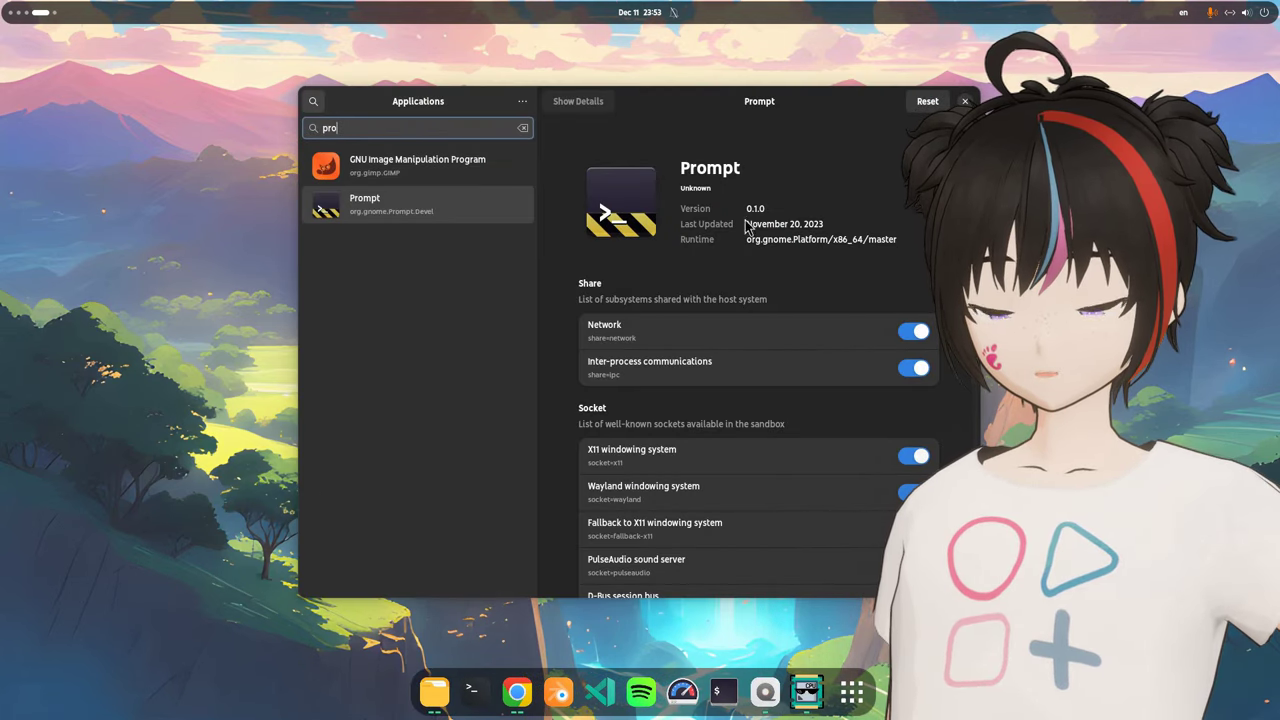
click(425, 207)
Add the environment variable GDK_DEBUG=gl-prefer-gl to Prompt's permissions and quit Flatseal
scroll(863, 277, down, 5)
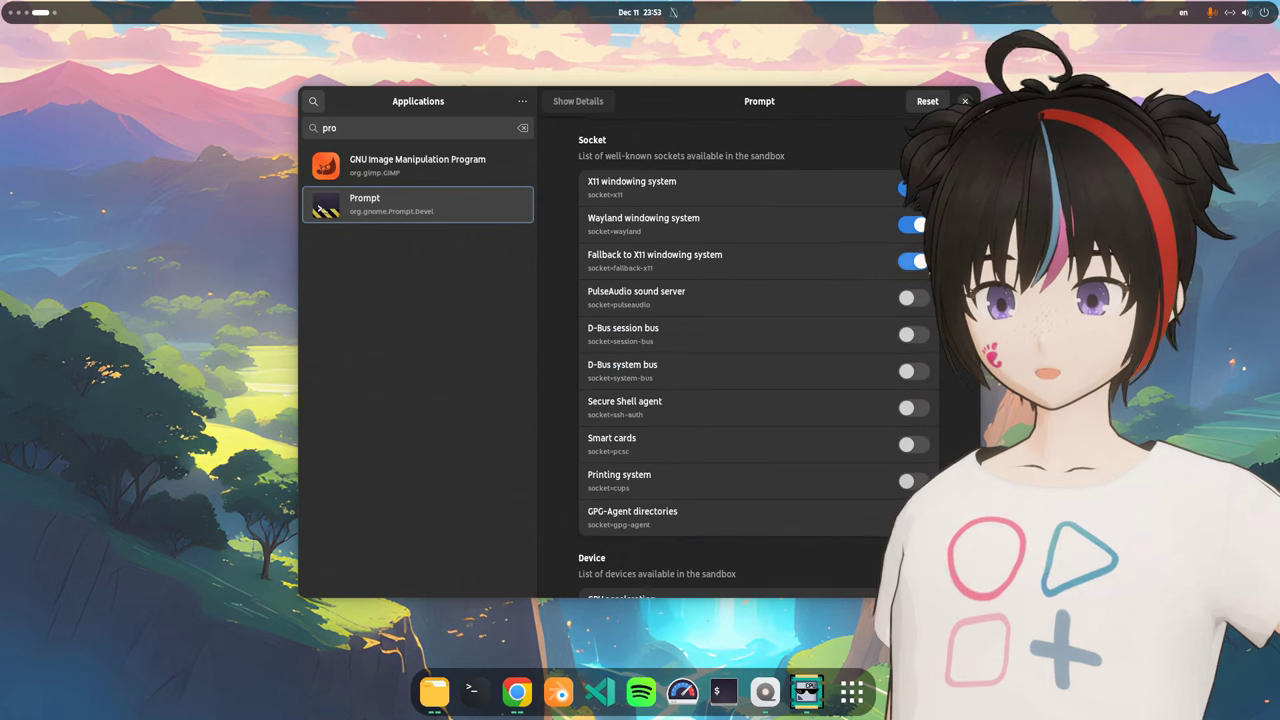
scroll(755, 350, down, 10)
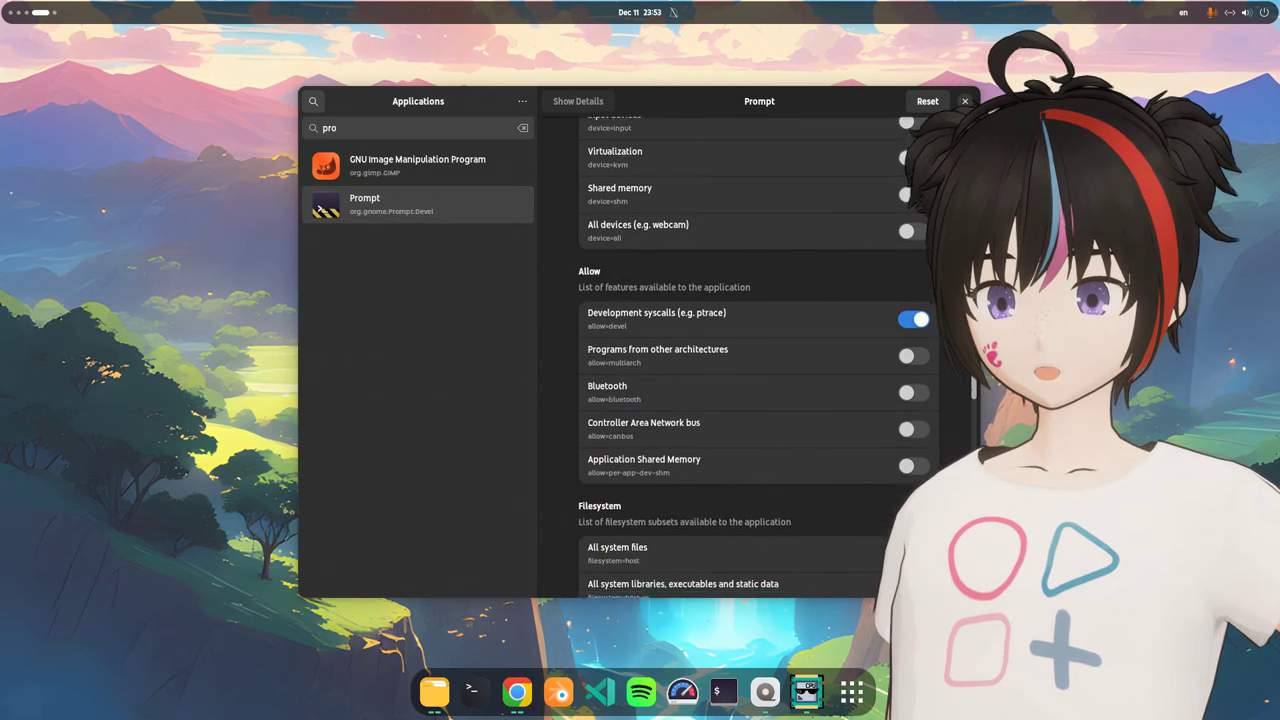
scroll(957, 435, down, 10)
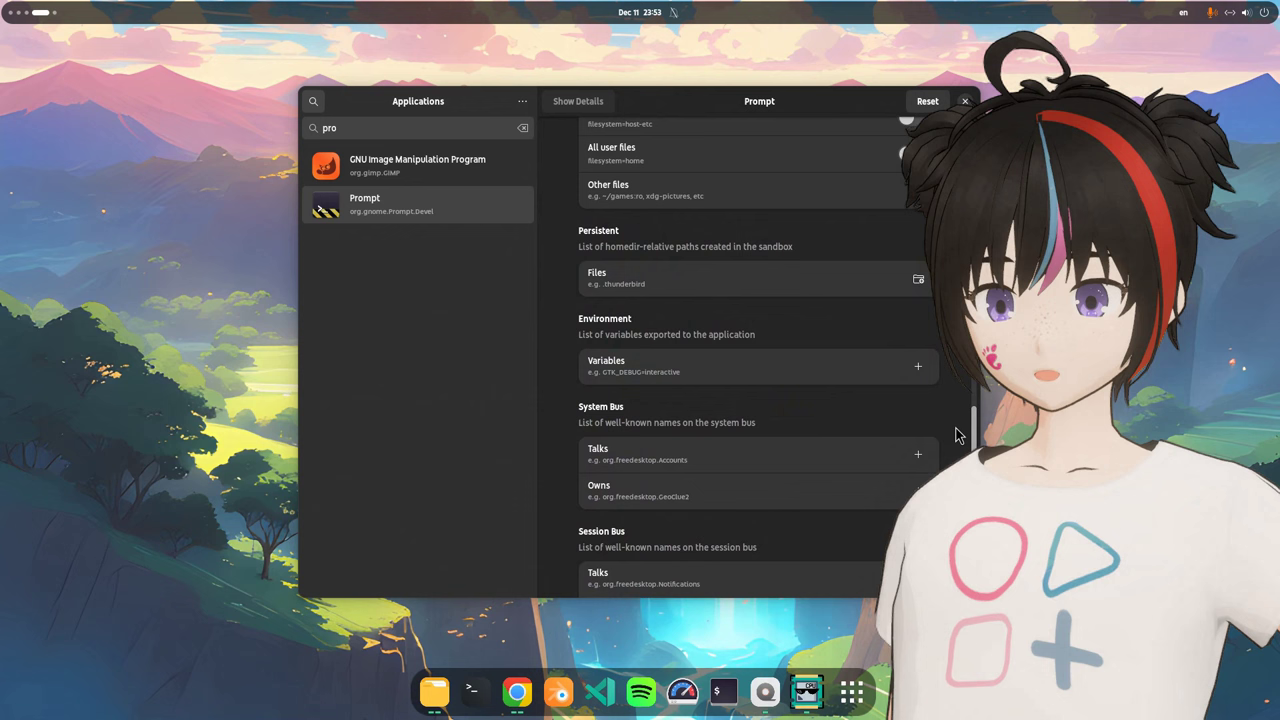
scroll(957, 435, down, 5)
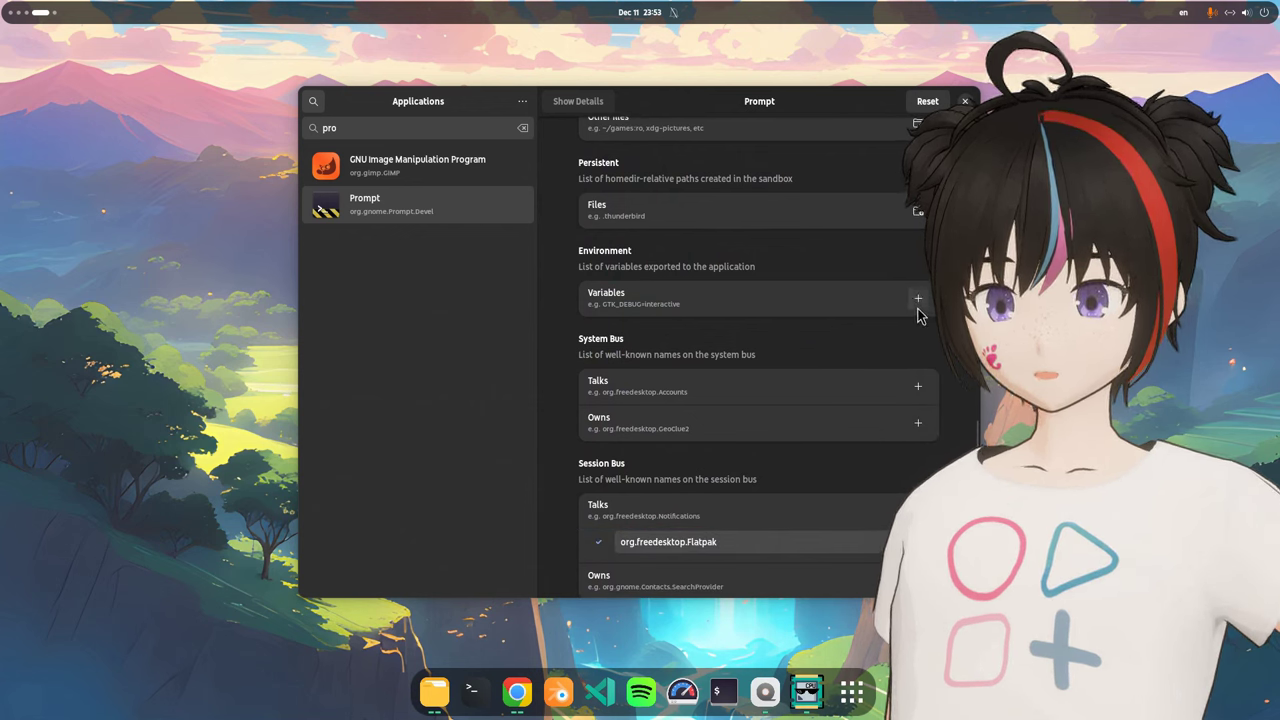
click(918, 299)
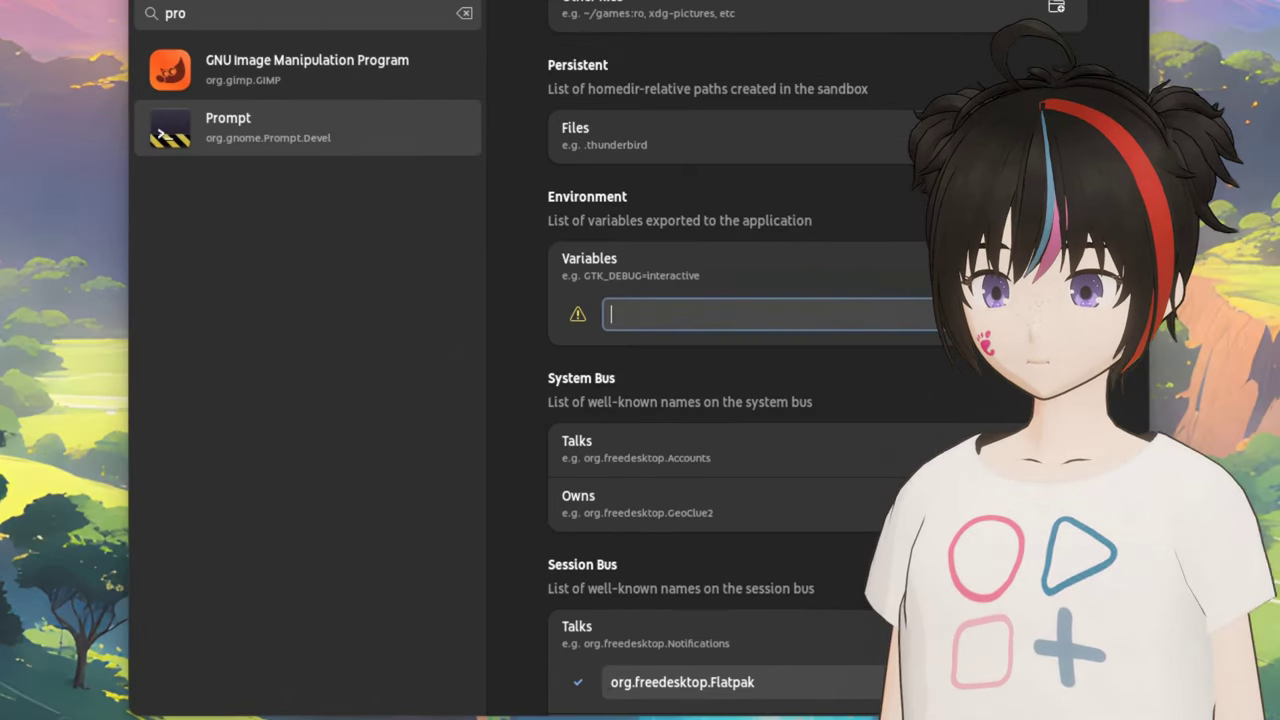
text(GDK_DEBUG=gl-prefer-gl)
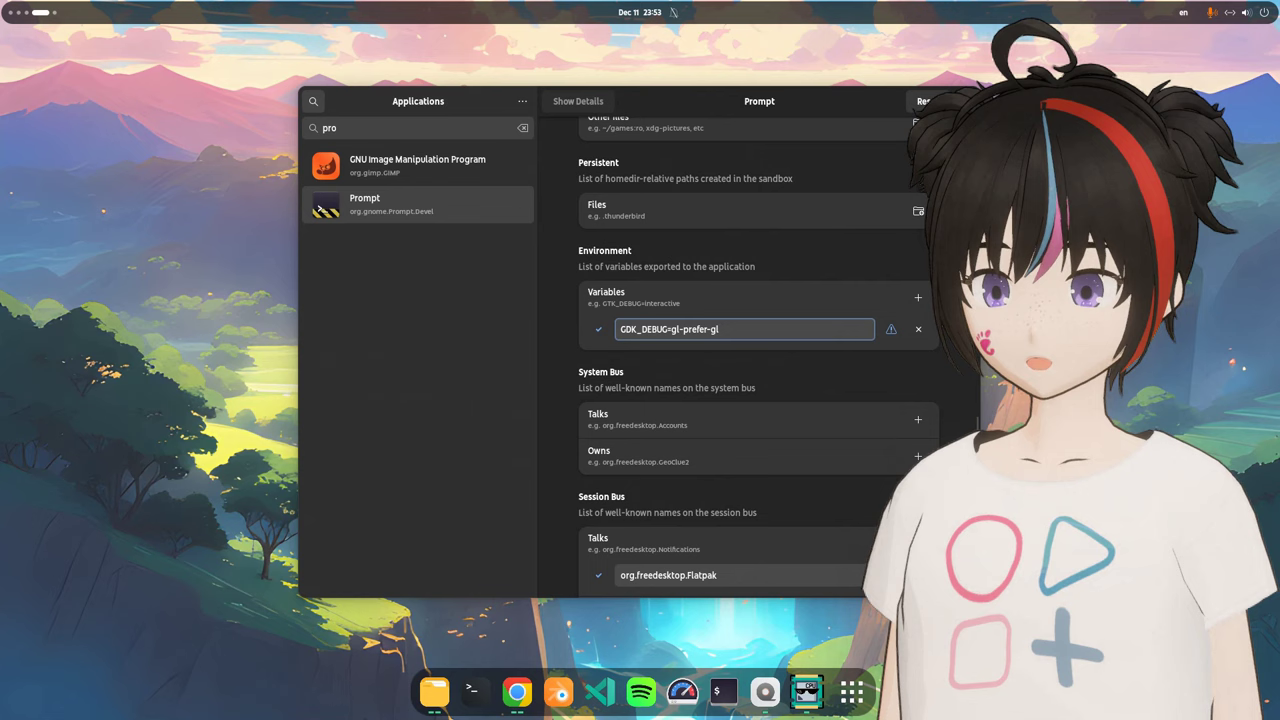
key(ctrl+q)
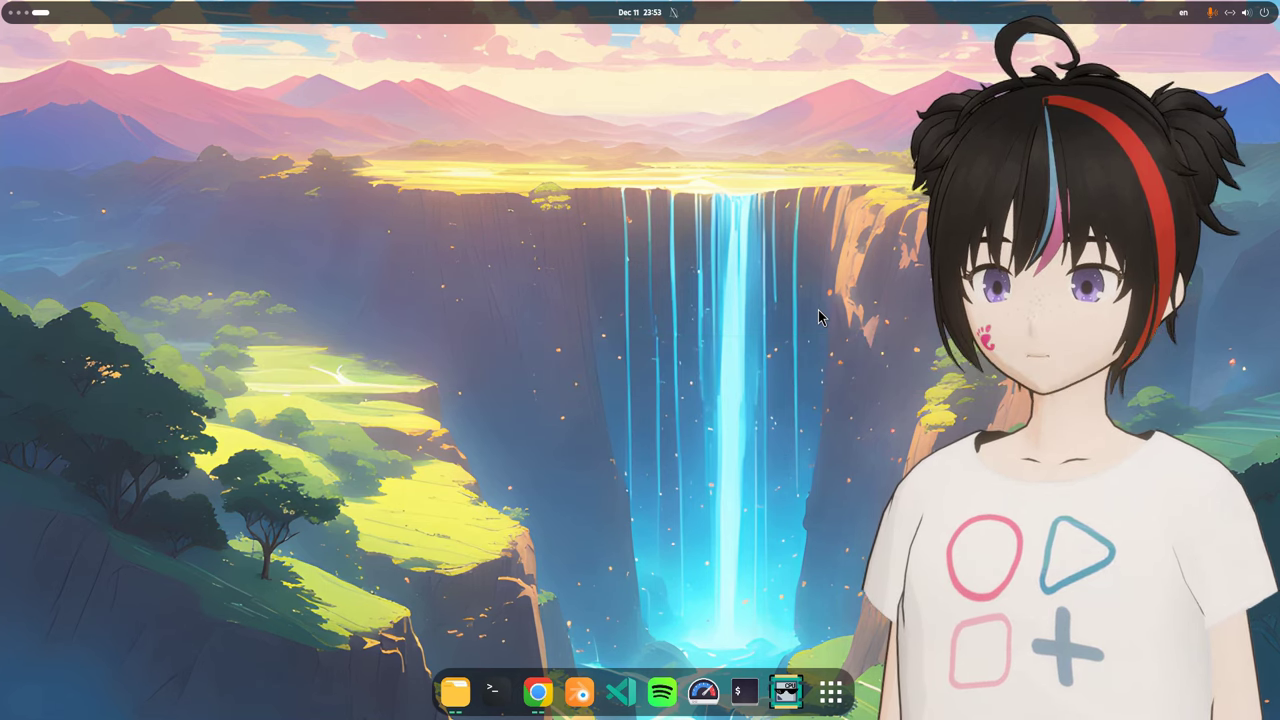
Search the desktop applications for "pro" and launch Prompt
key(super)
text(pro)
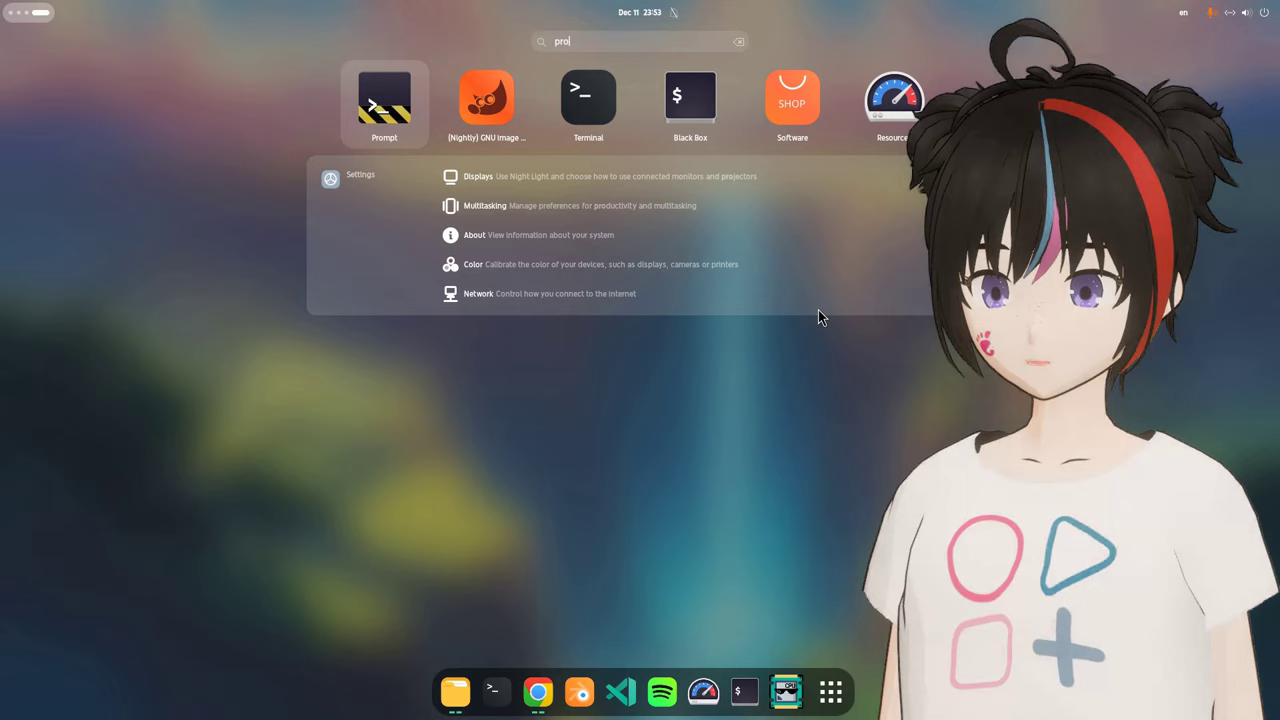
key(Return)
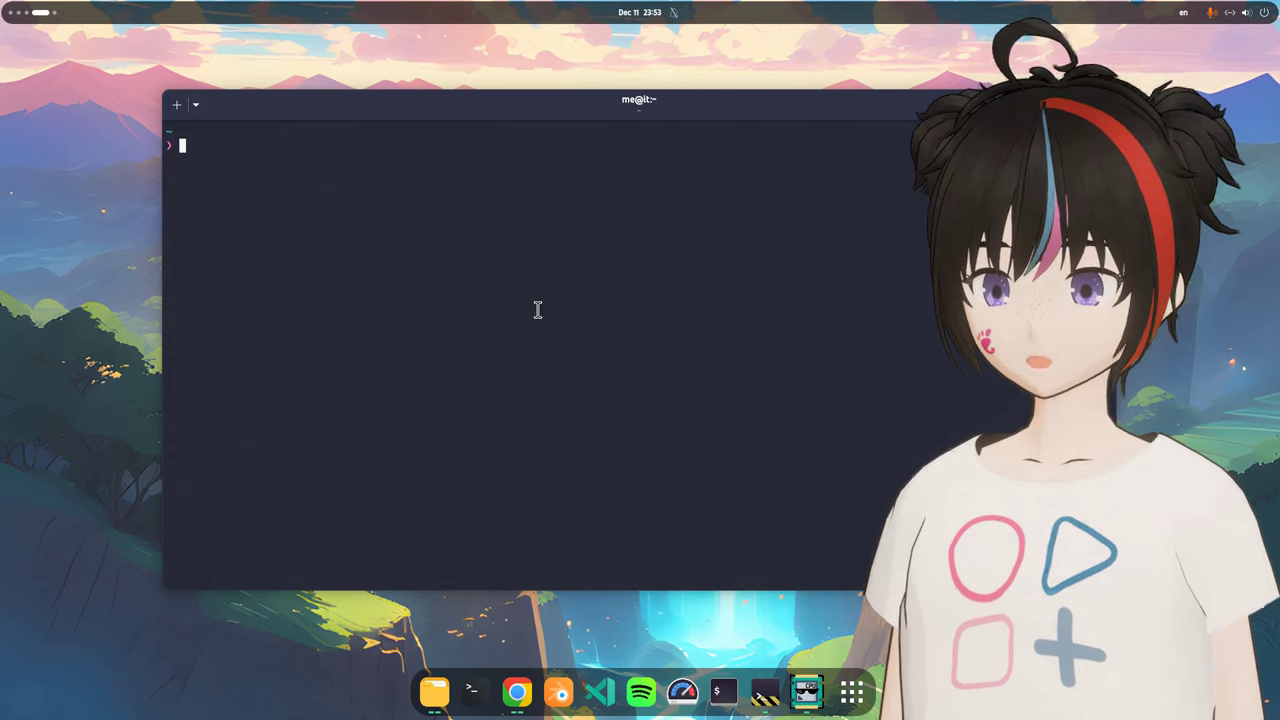
View Prompt's Flatpak override file with less .local/share/flatpak/overrides/org.gnome.Prompt.Devel
text(less .)
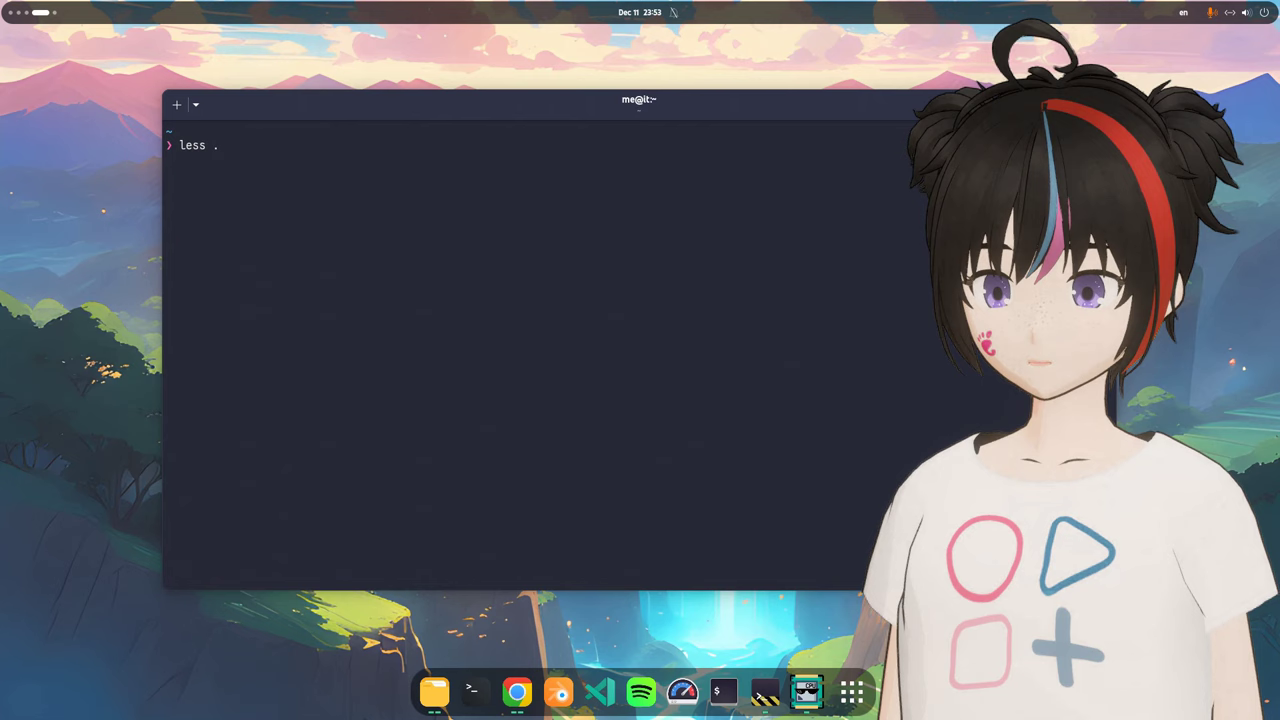
text(l)
key(Tab)
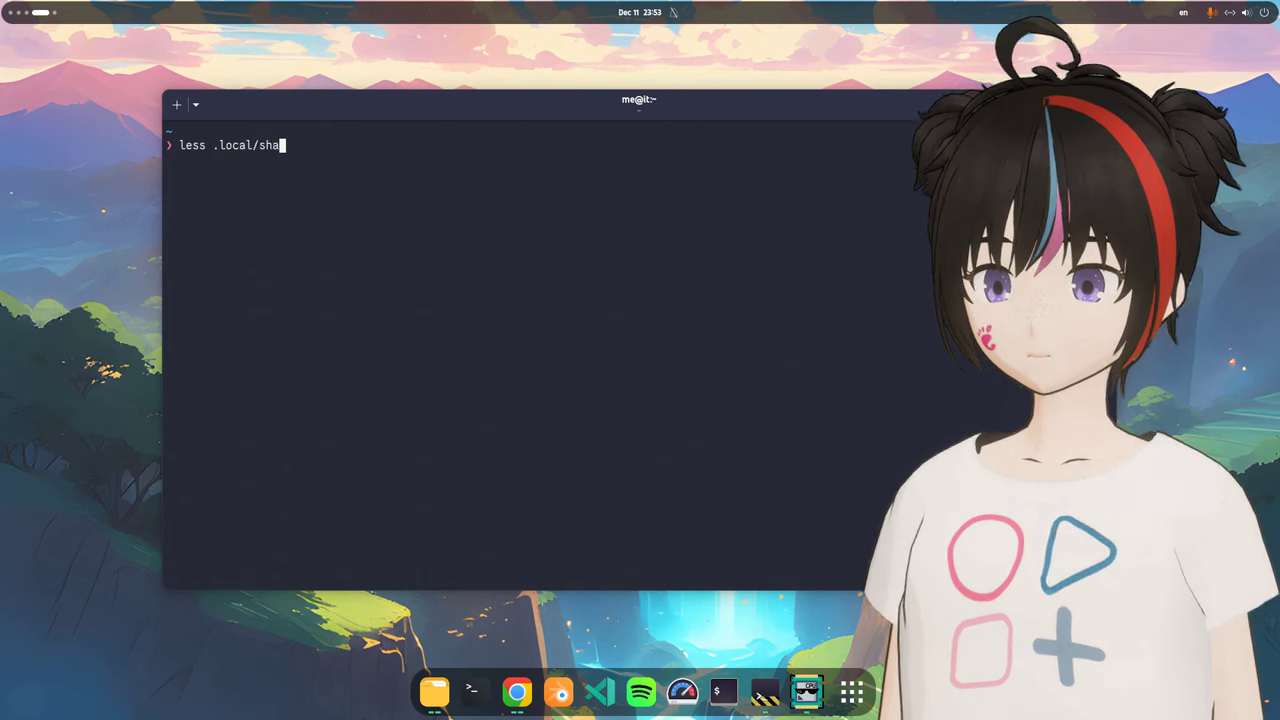
key(Tab)
key(Tab)
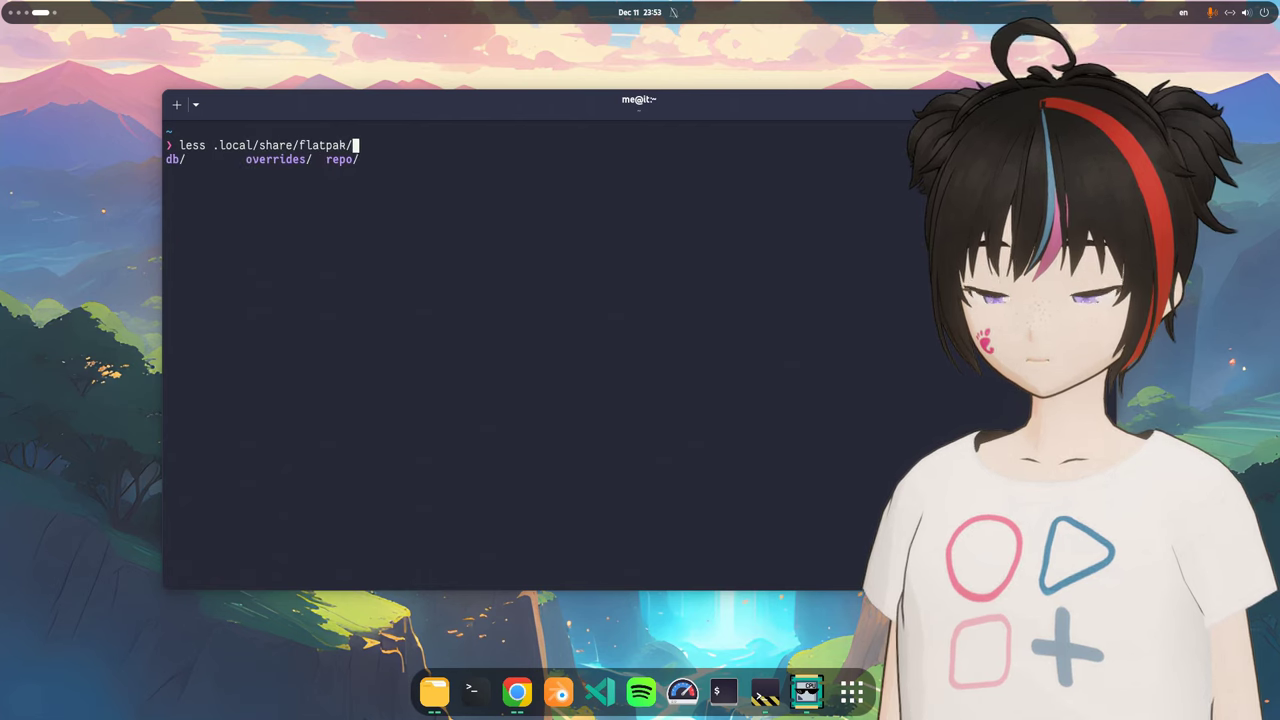
key(Tab)
key(Tab)
key(Return)
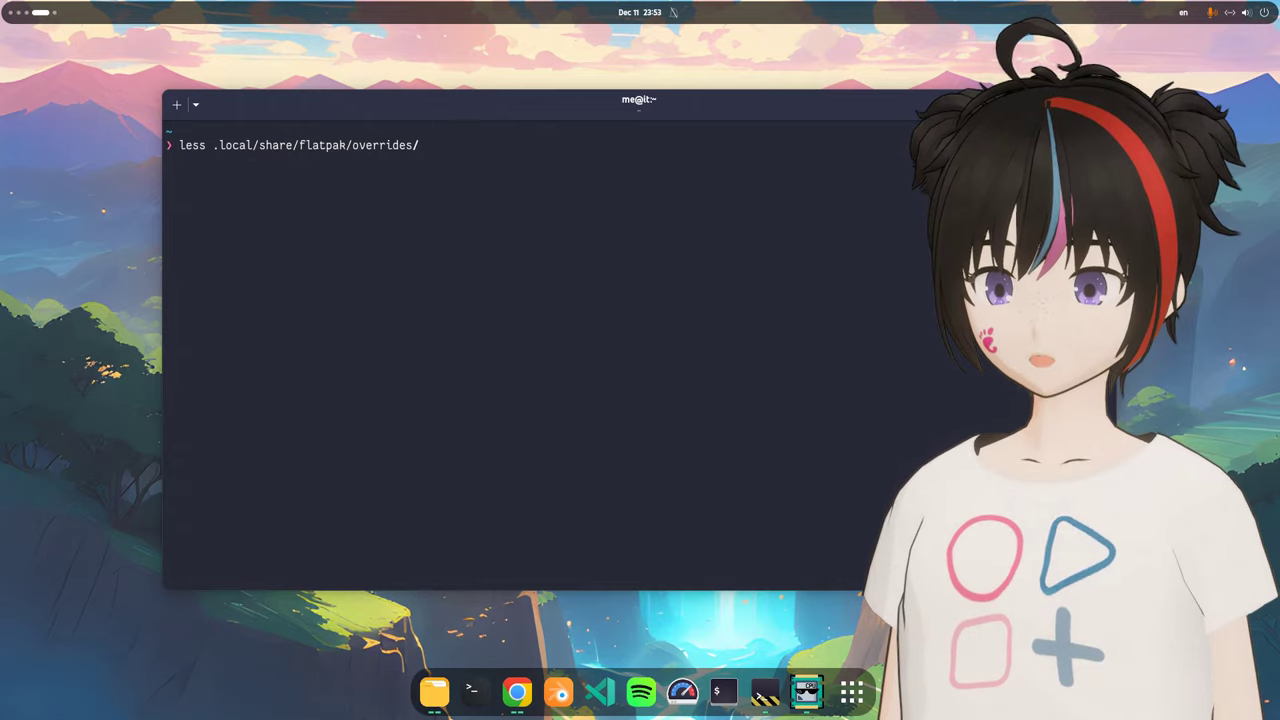
text(org.)
key(Tab)
key(Tab)
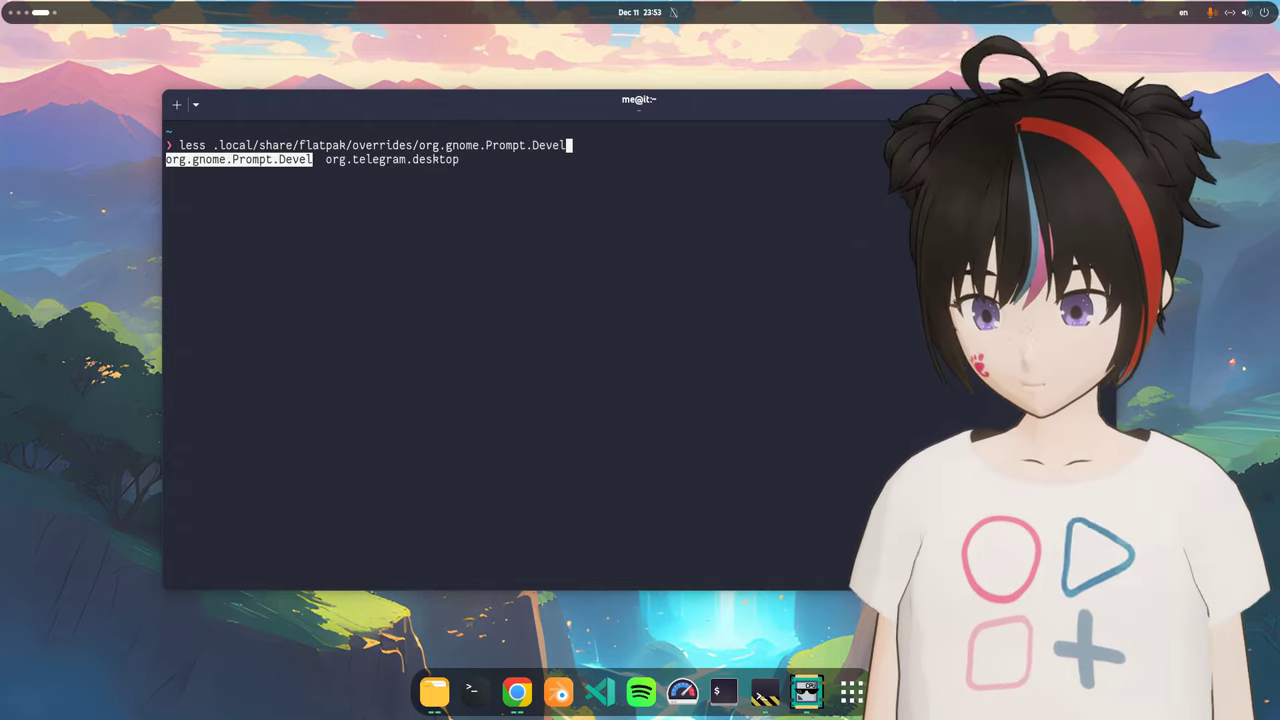
key(Return)
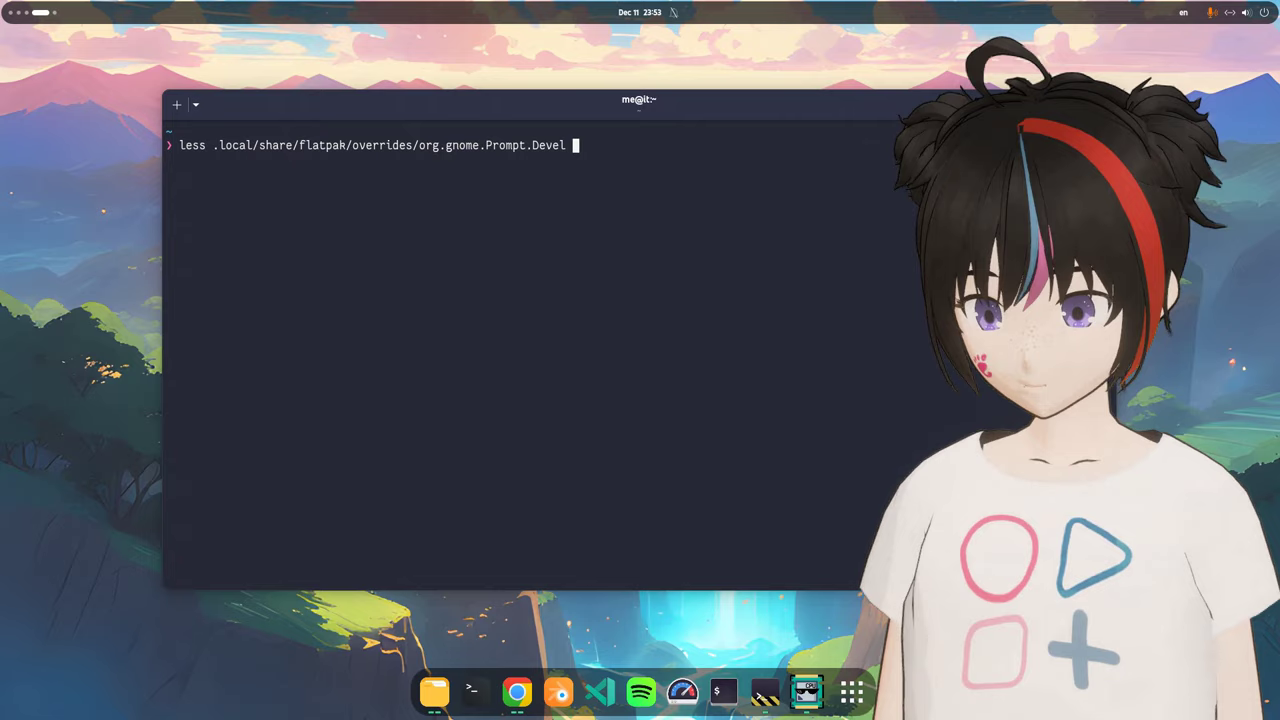
key(Return)
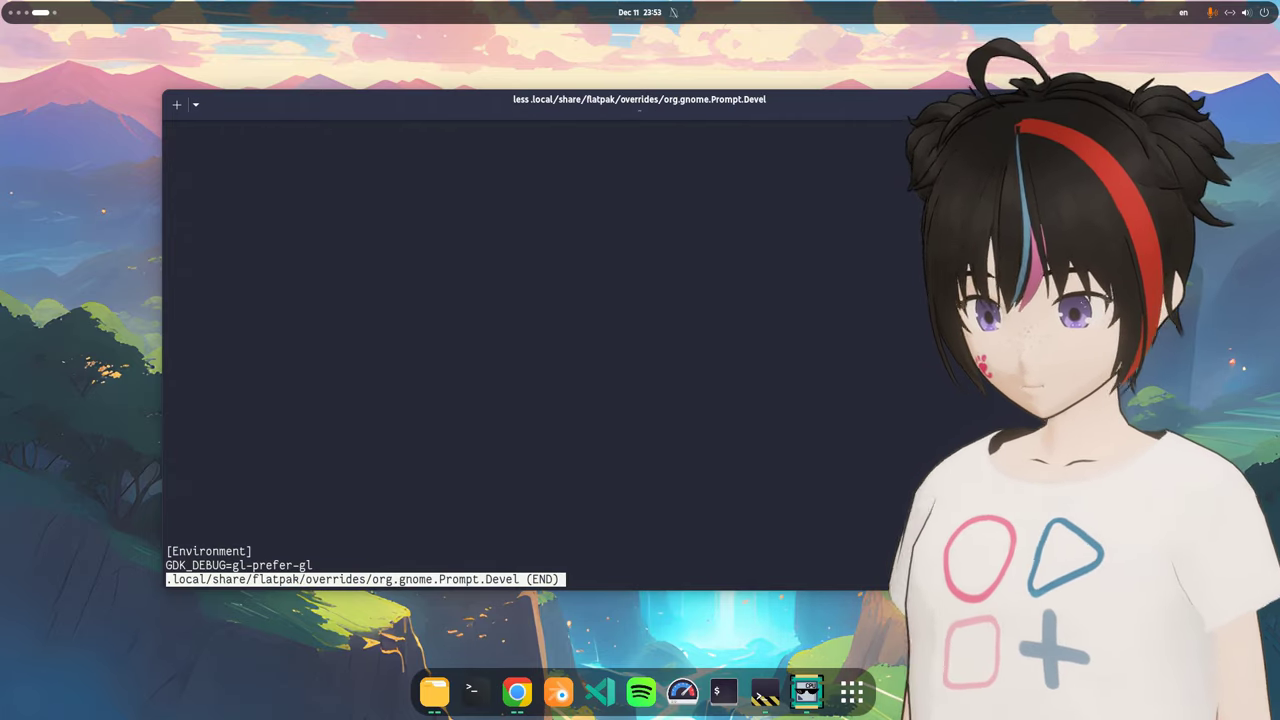
Highlight the GDK_DEBUG=gl-prefer-gl line in the override file, clear the selection and quit less
triple_click(287, 565)
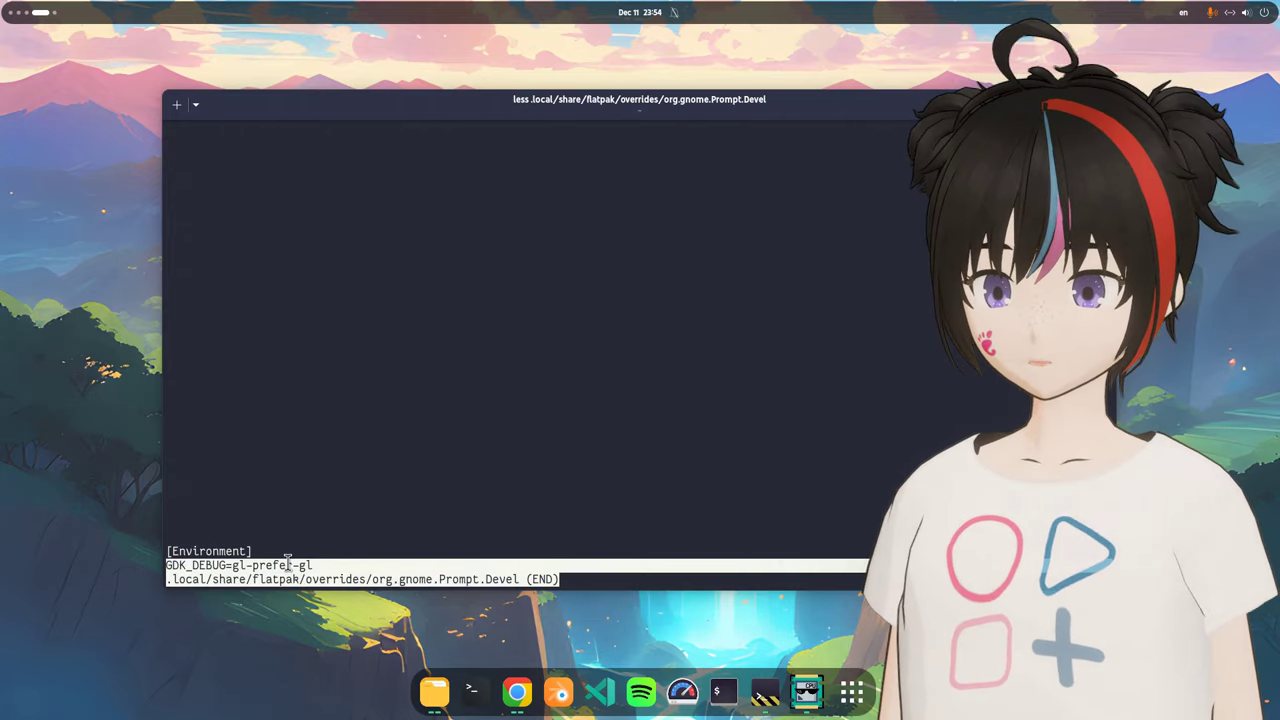
click(567, 464)
key(q)
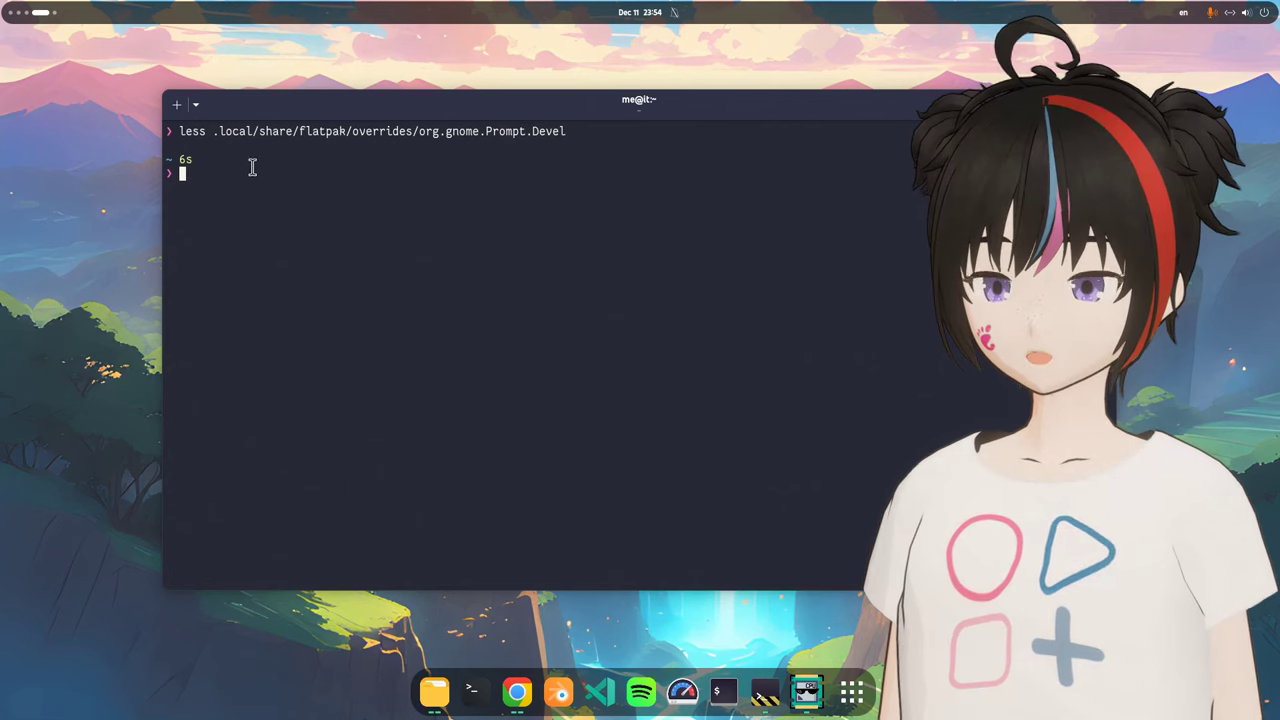
Open a terminal tab with the Arch profile and run sudo pacman -Syu in it
click(197, 106)
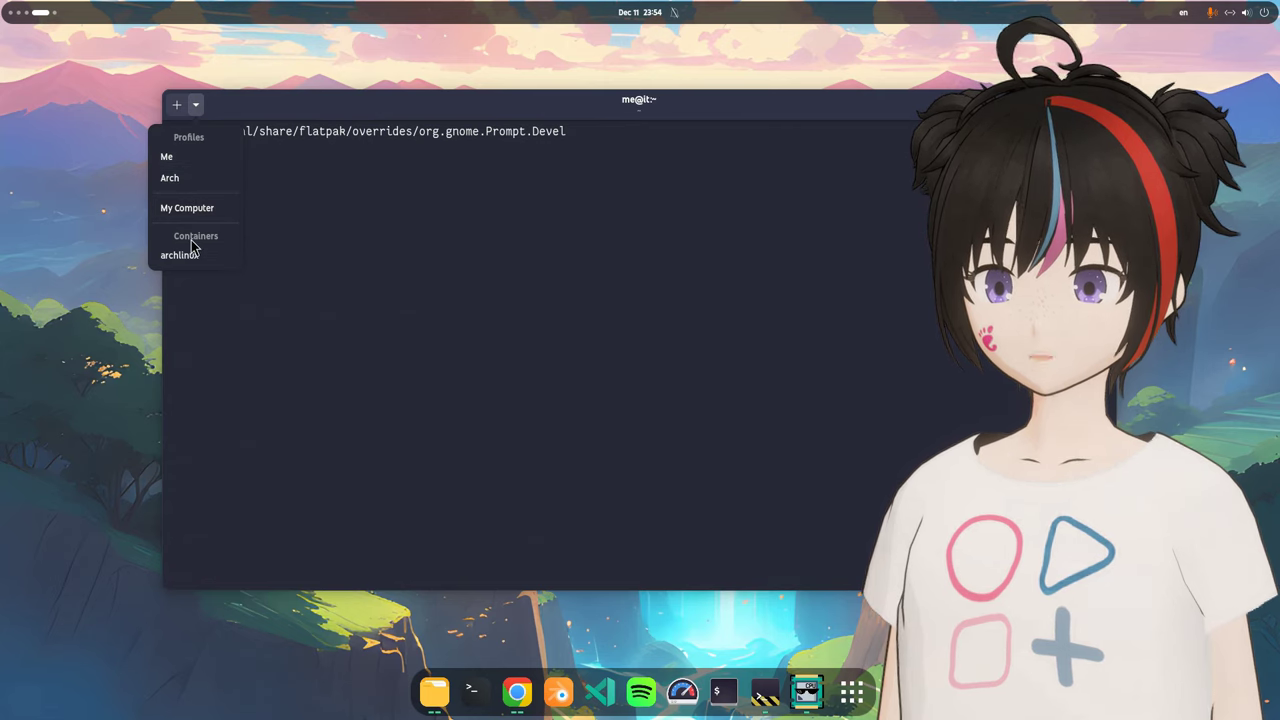
click(192, 177)
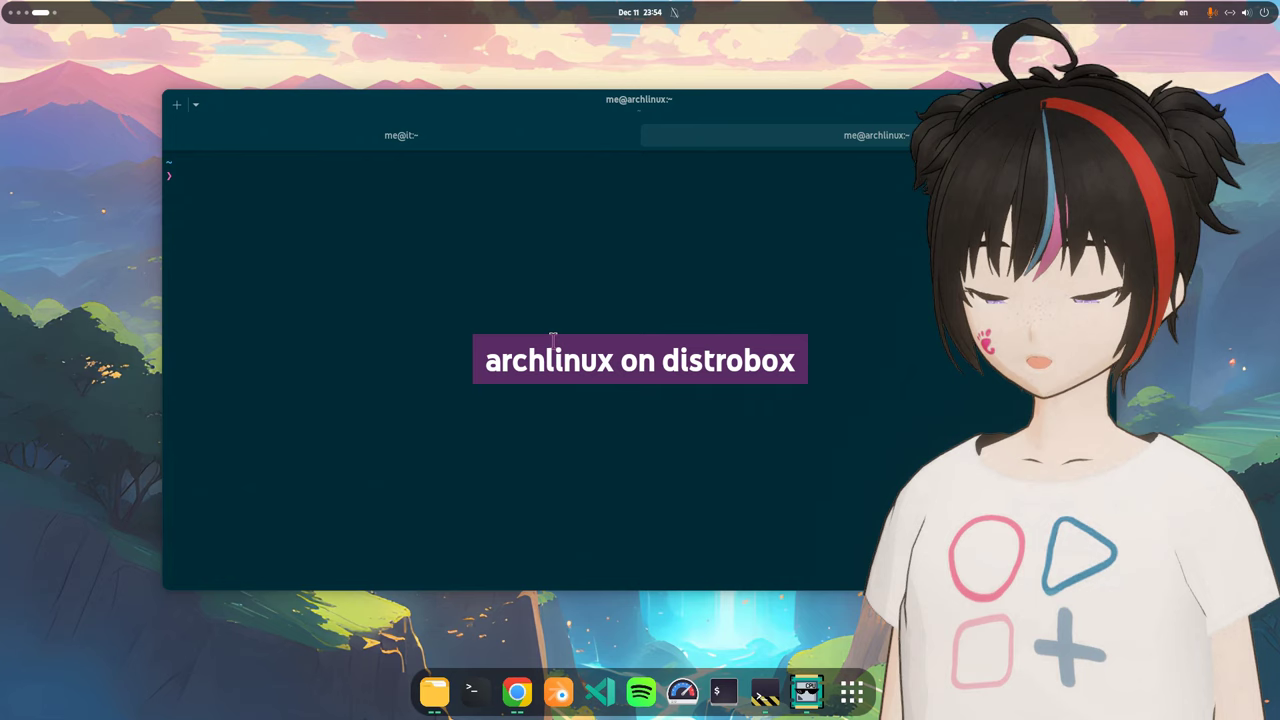
text(sudo pac)
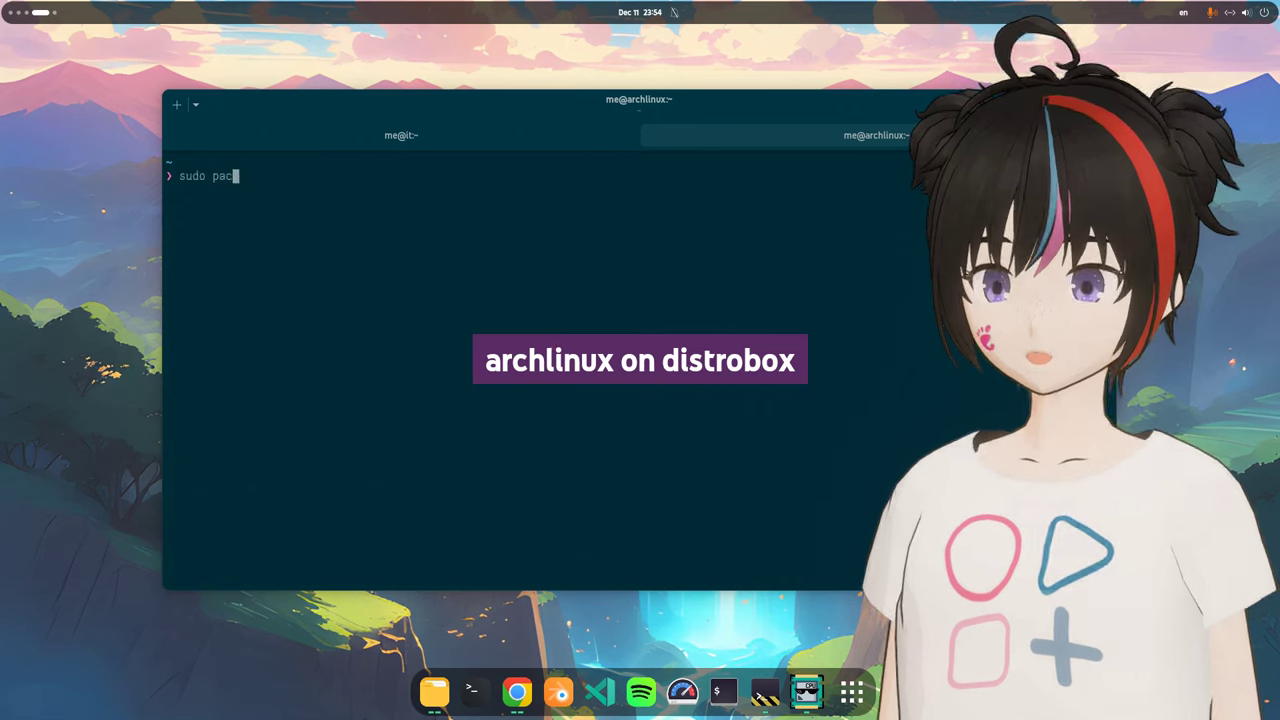
text(m,an)
key(BackSpace)
key(BackSpace)
text(an -Syu)
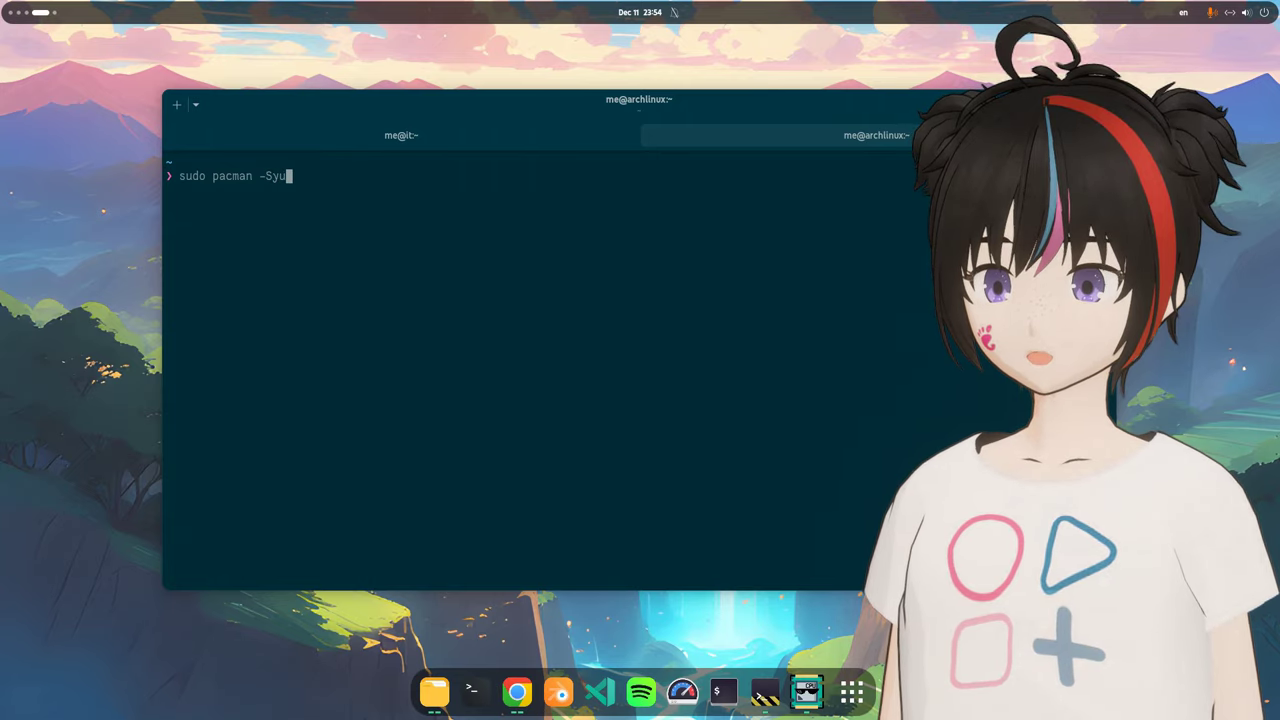
key(Return)
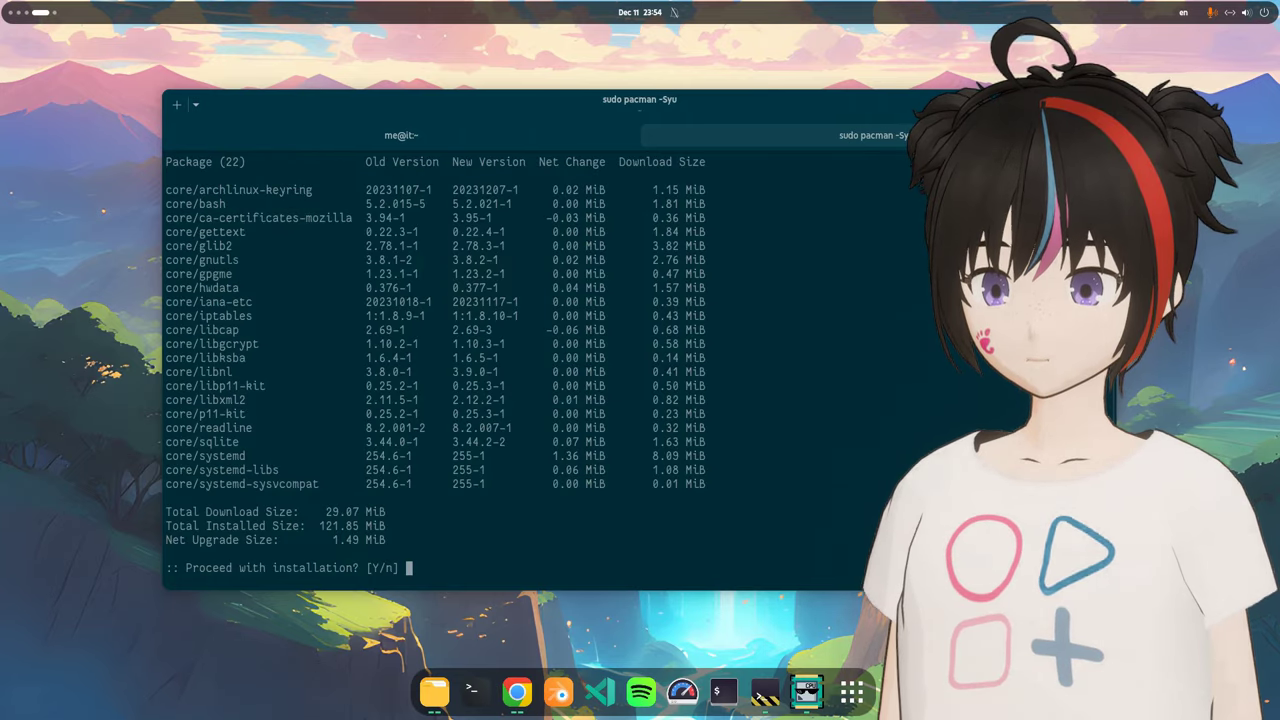